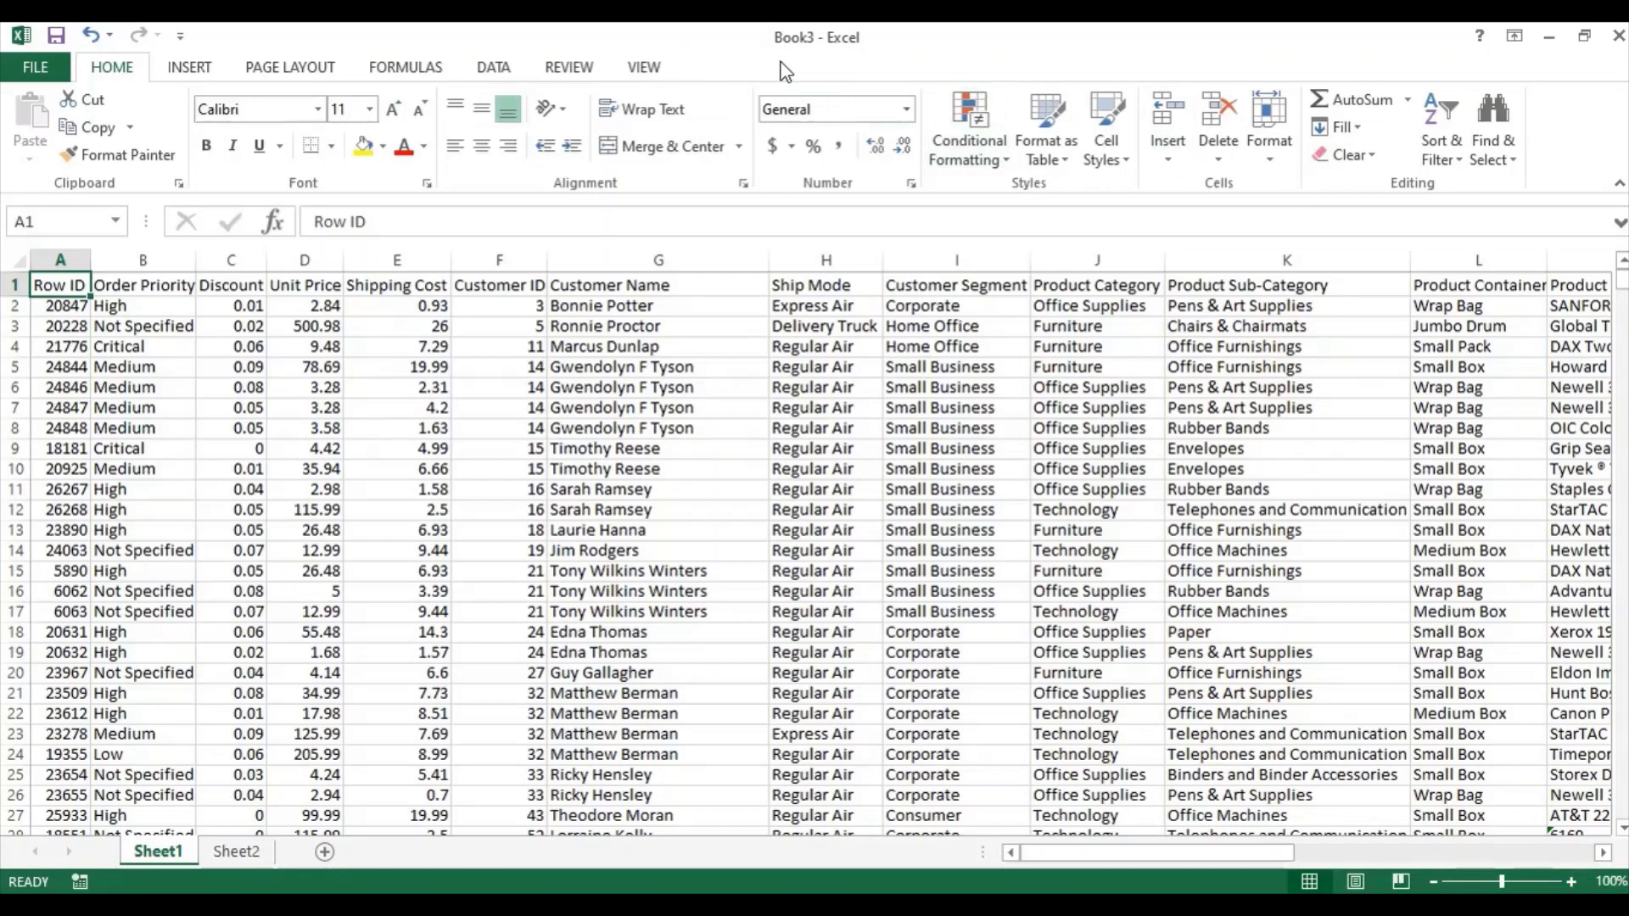
# - Customize the ribbon to include the Developer tab
pyautogui.click(44, 61)
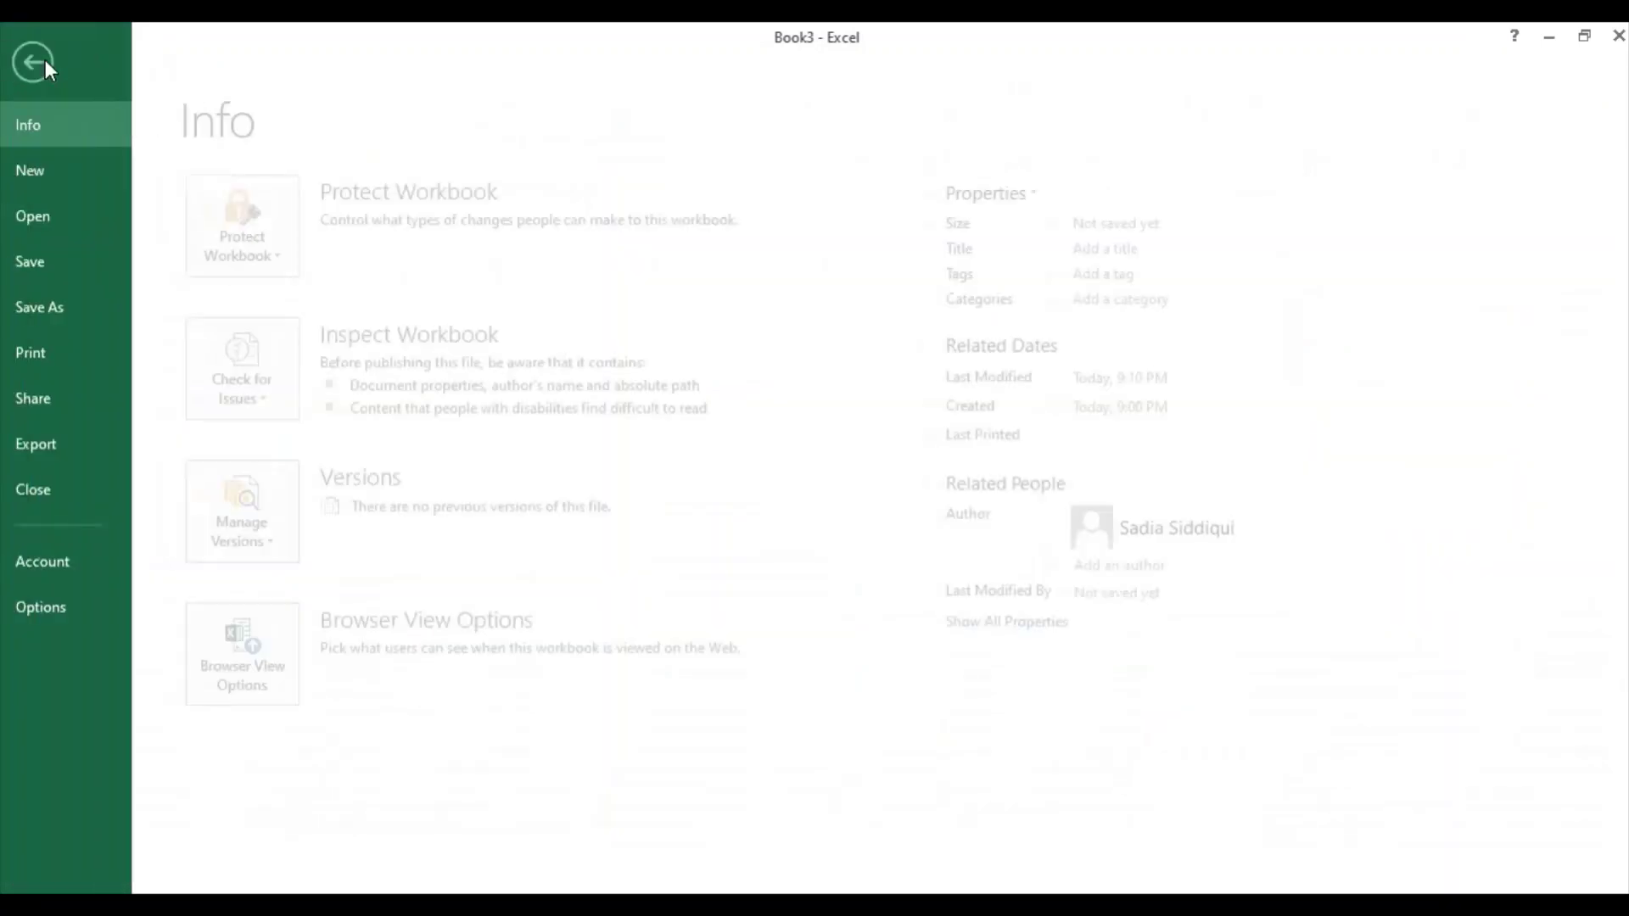
pyautogui.click(60, 600)
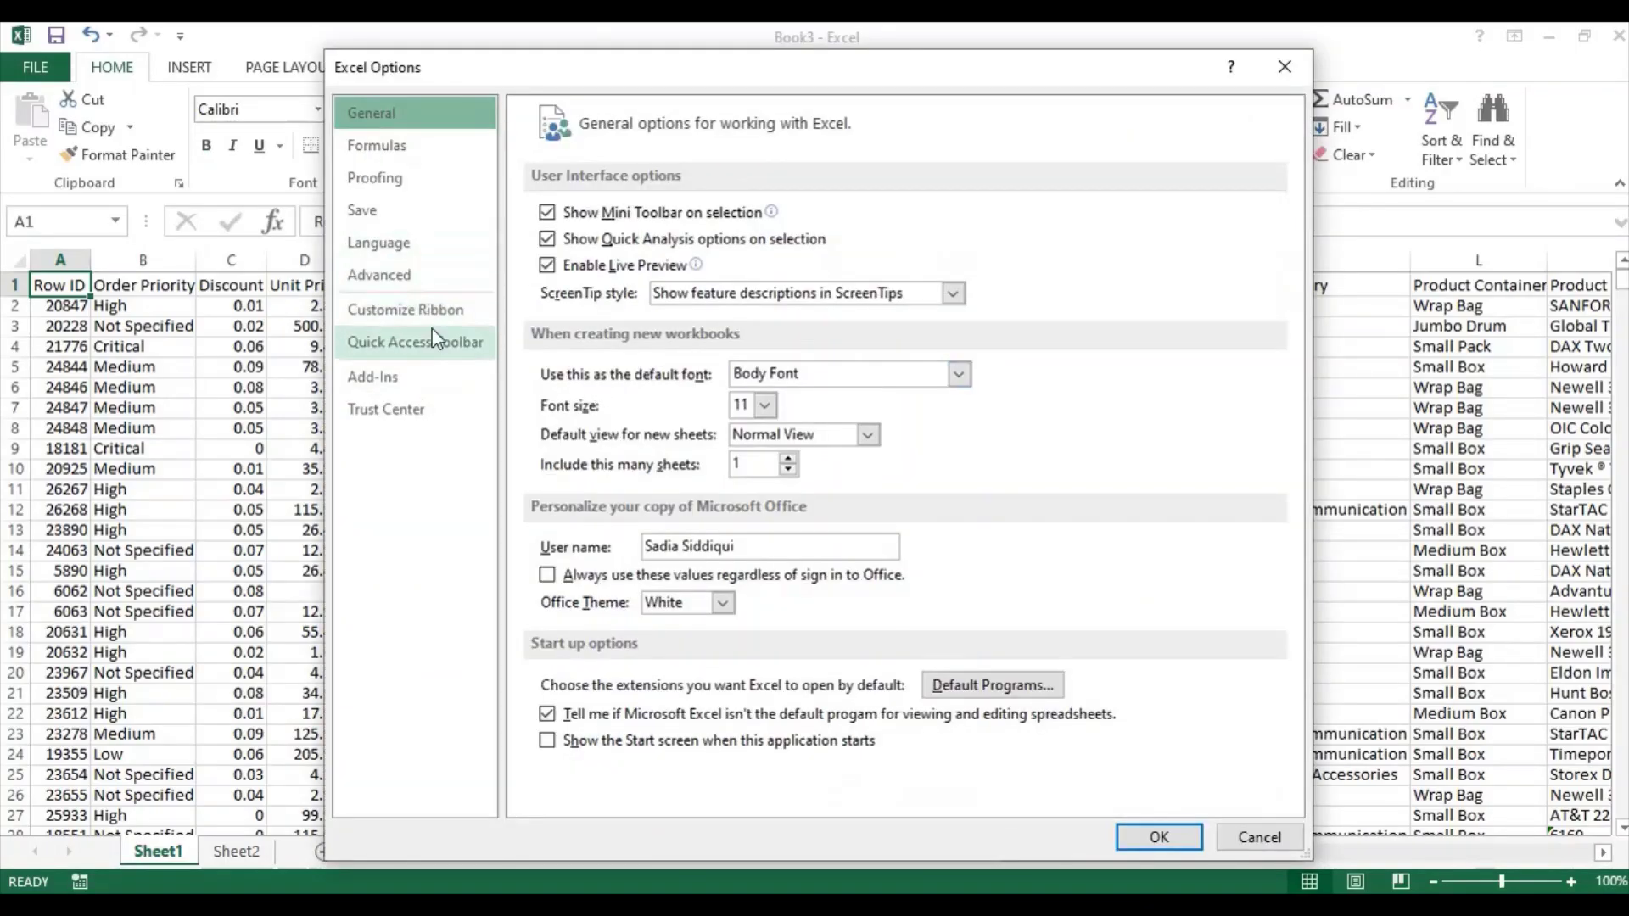
pyautogui.click(435, 310)
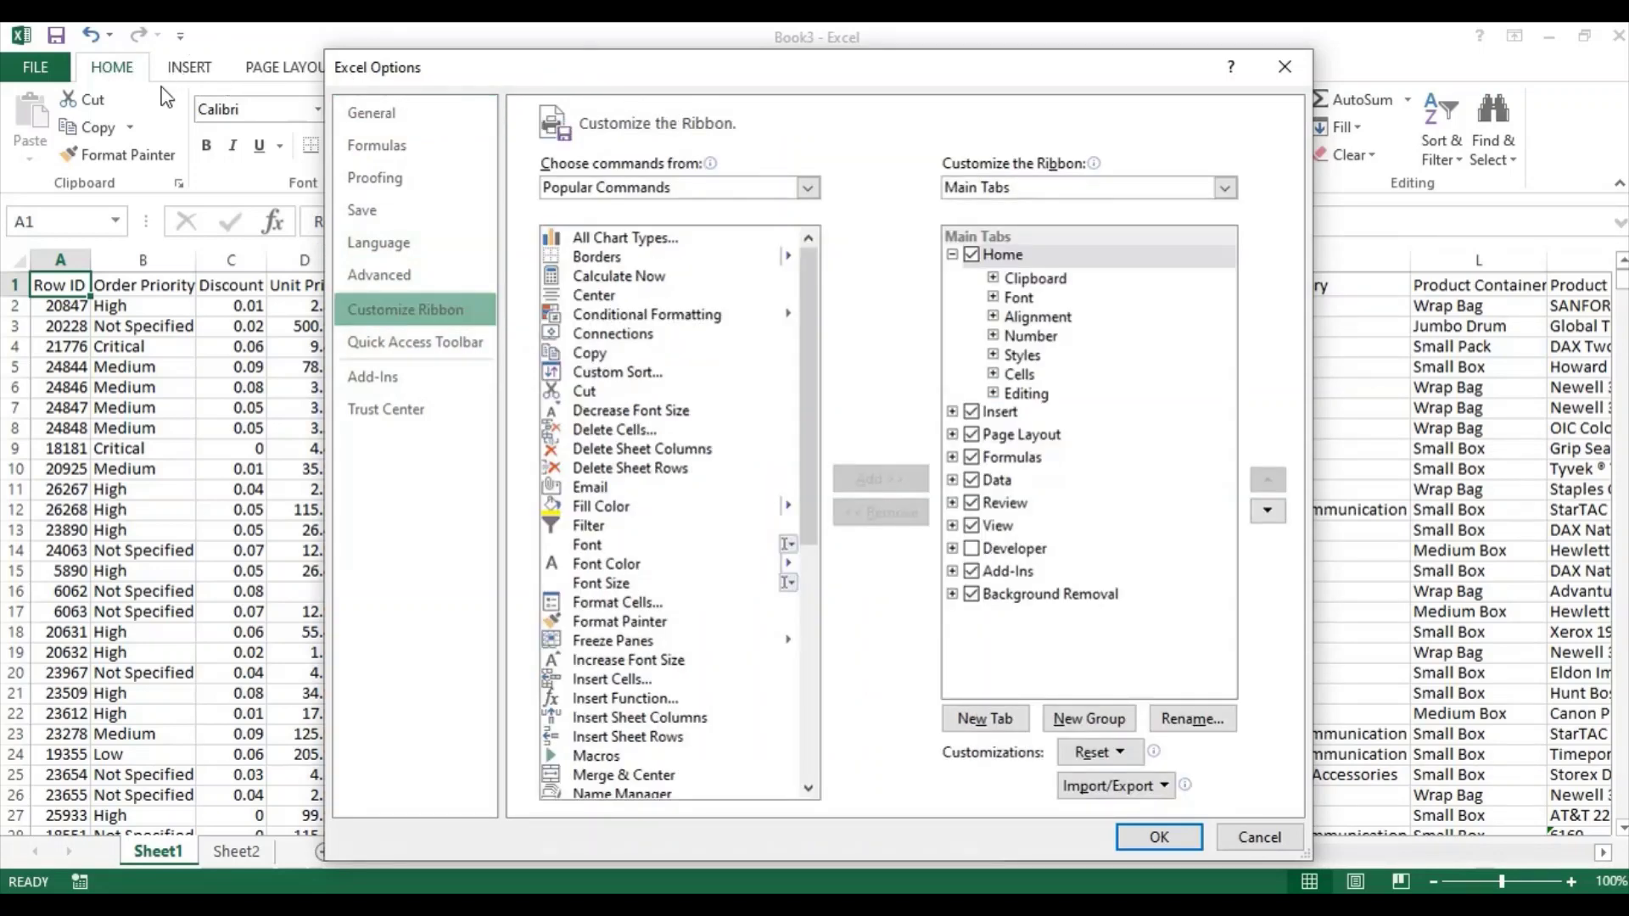
pyautogui.click(972, 550)
pyautogui.click(1140, 838)
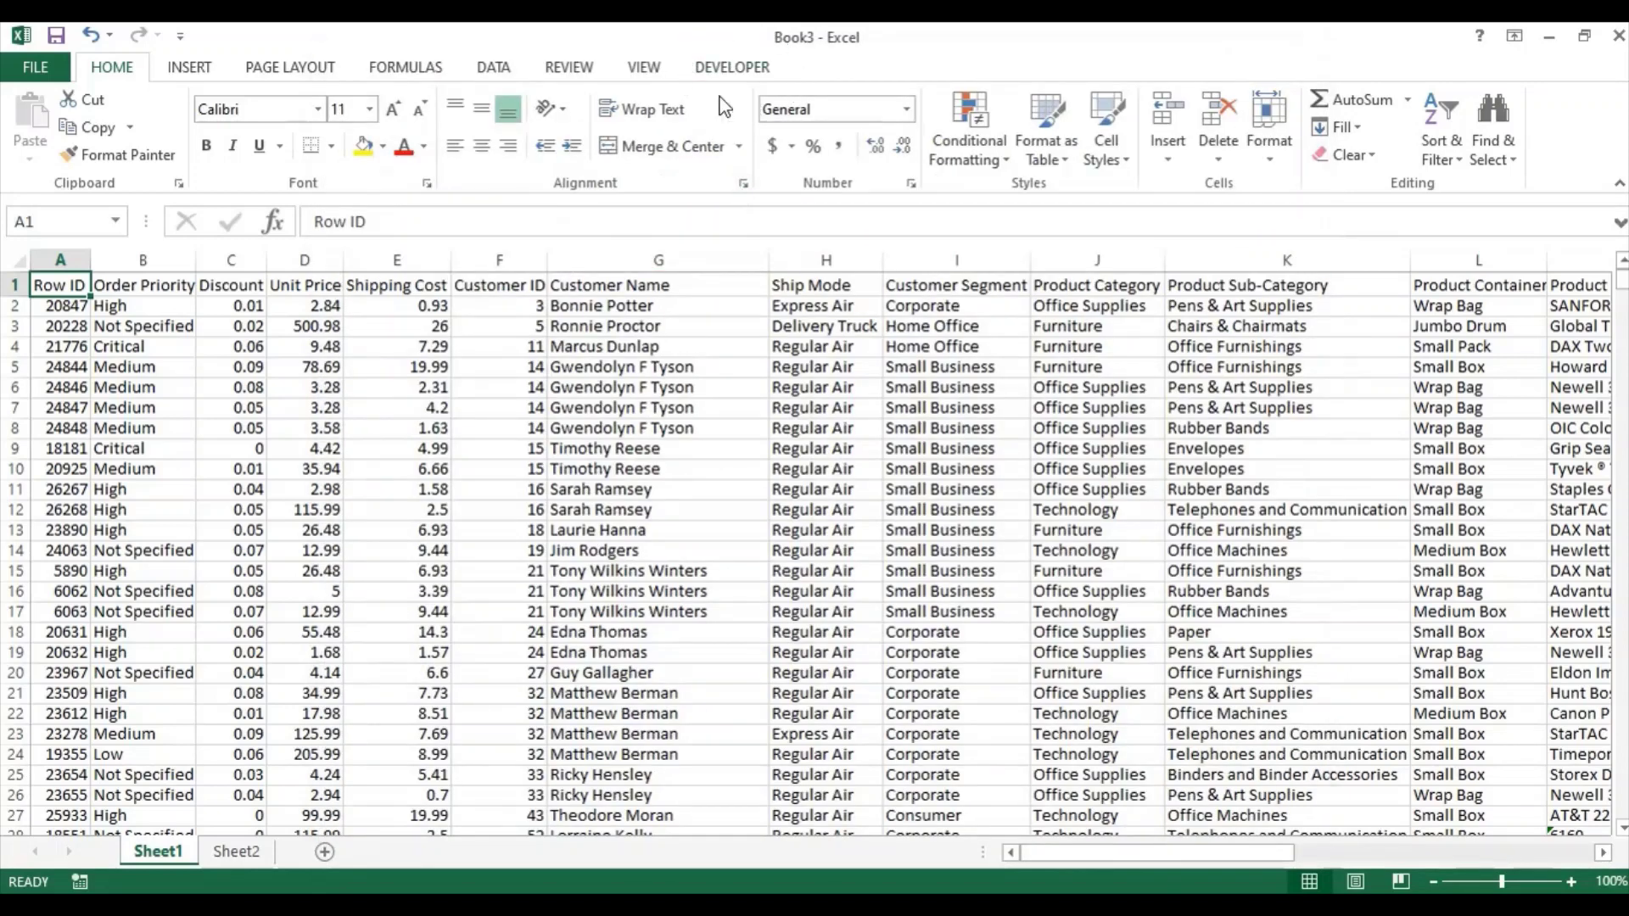
# - Try to start recording a macro named Macro-1 in This Workbook with the description "macros for practice"
pyautogui.click(723, 68)
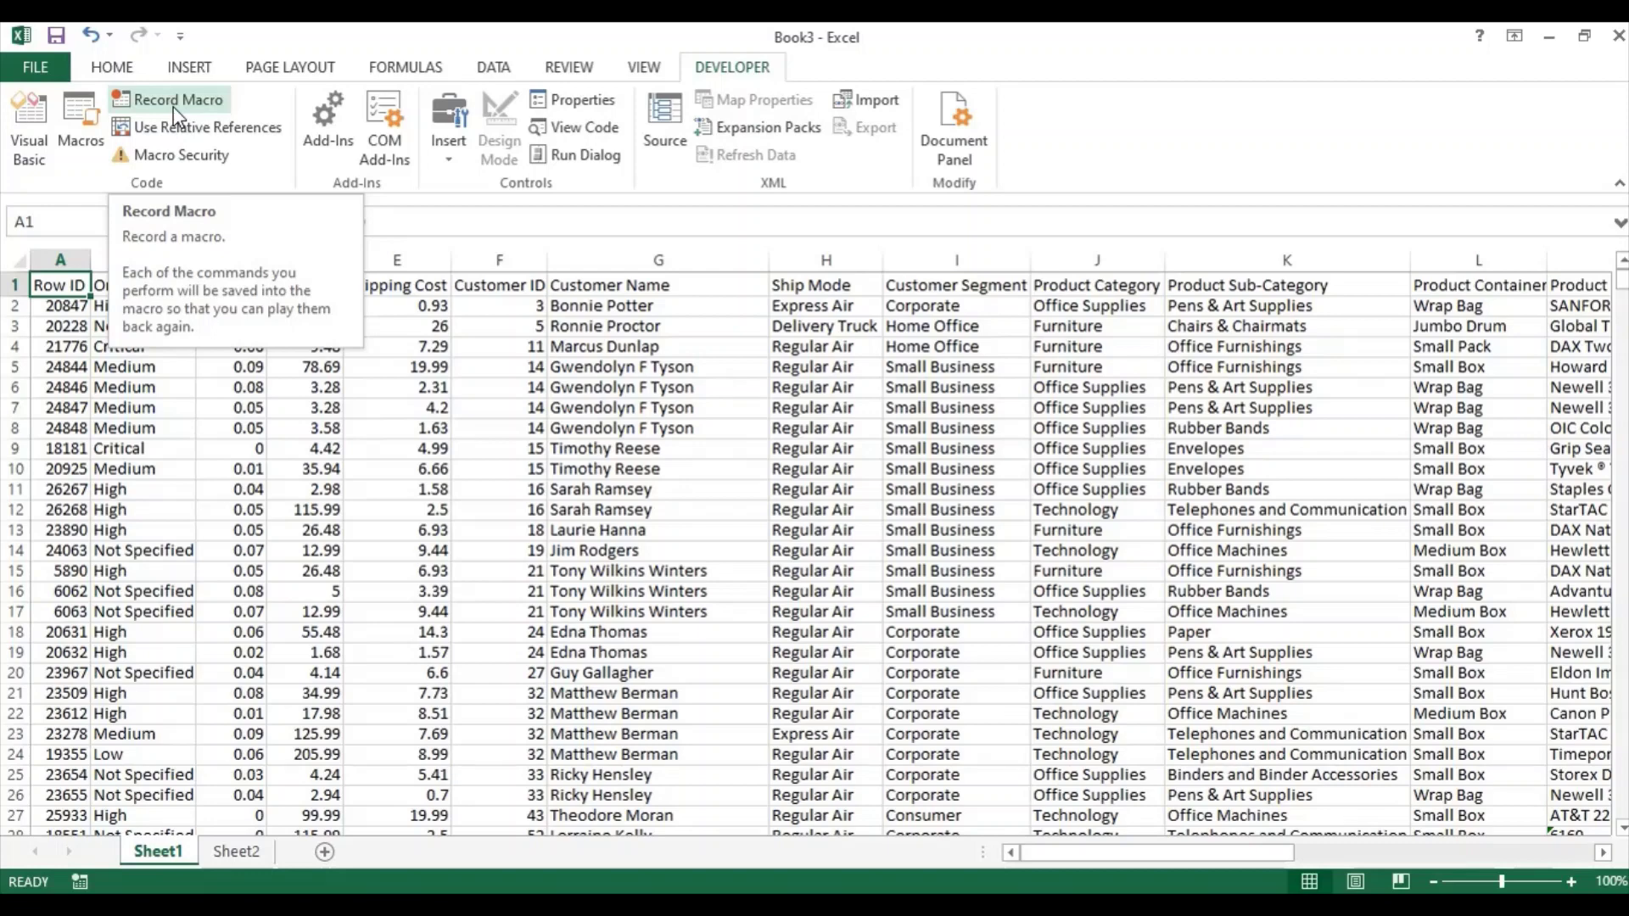
pyautogui.click(173, 105)
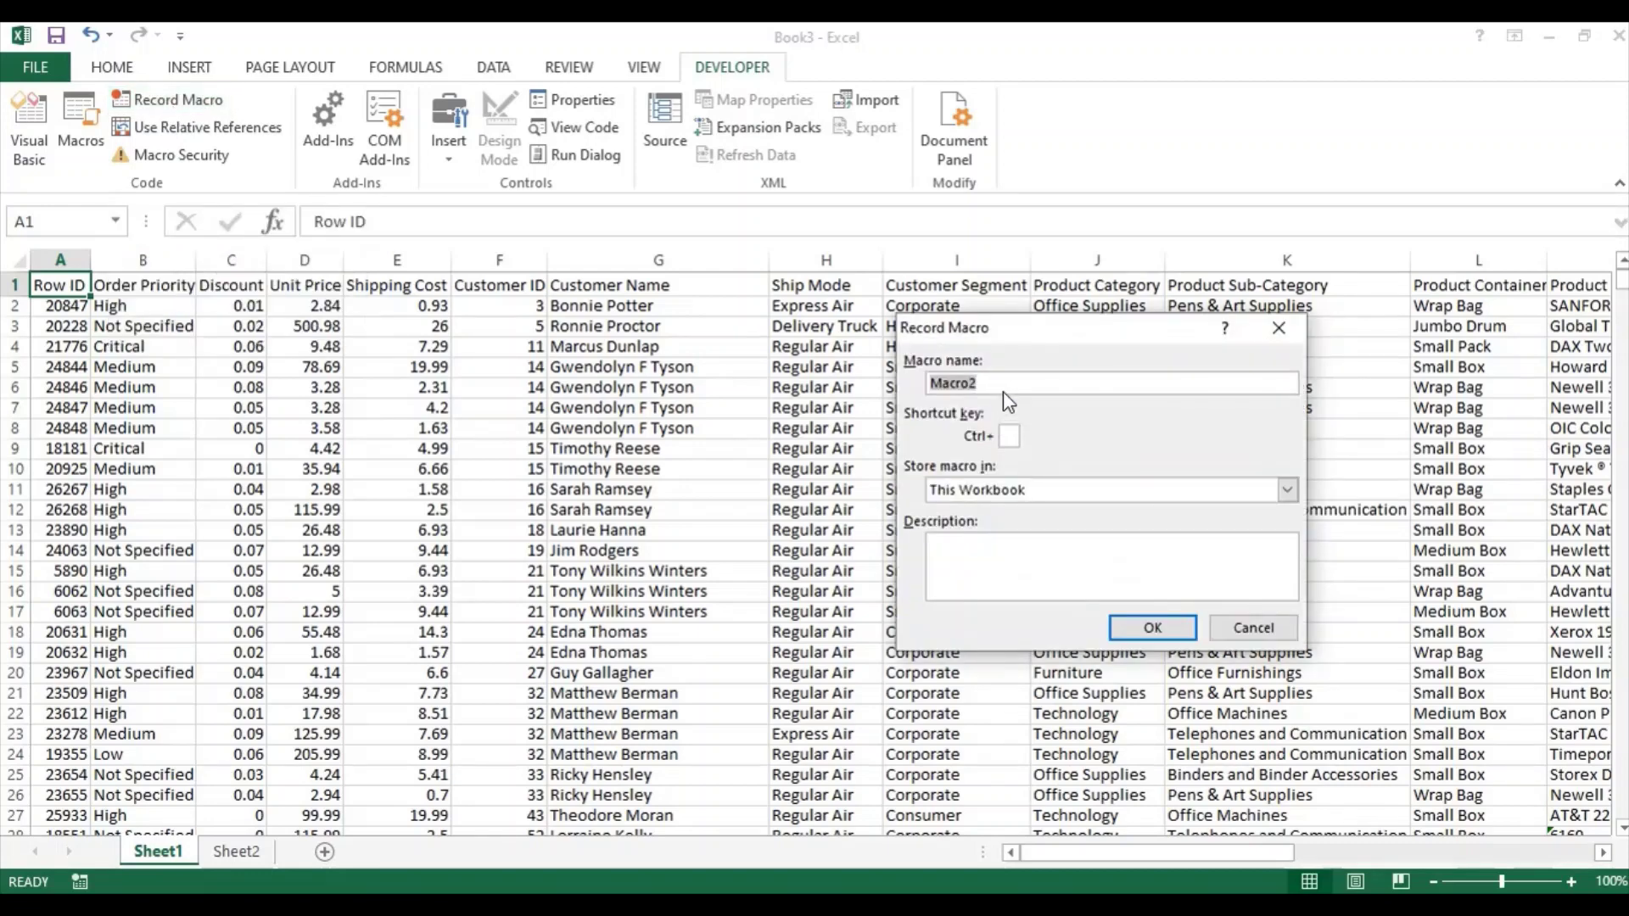
pyautogui.click(1003, 388)
pyautogui.click(957, 557)
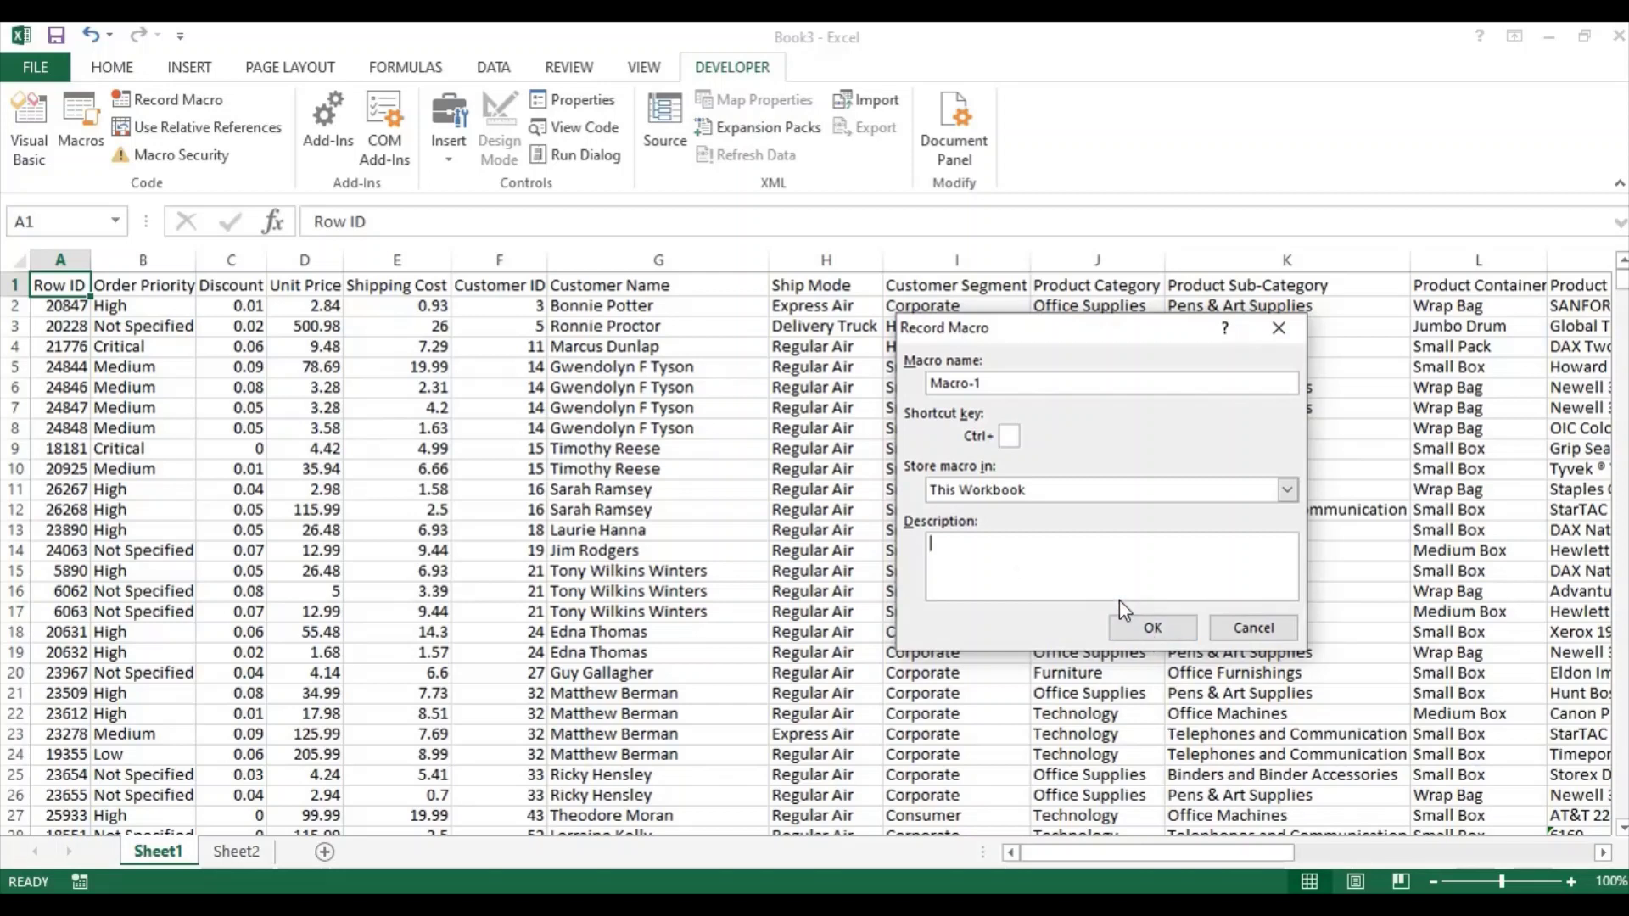
pyautogui.write('macros for practice')
pyautogui.click(1163, 624)
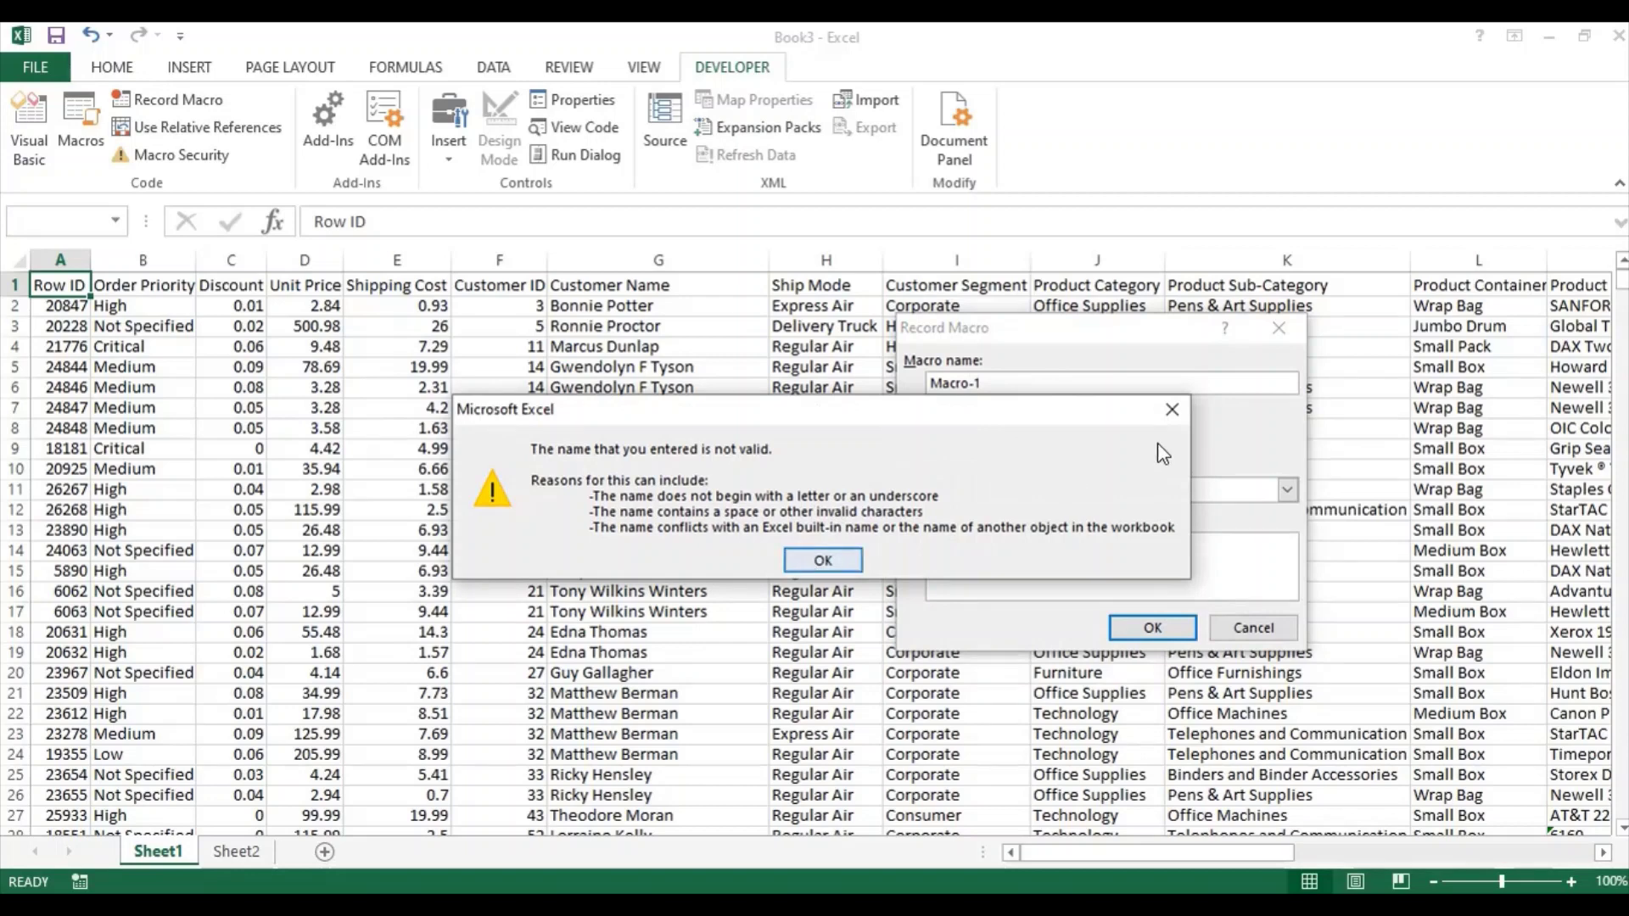
# - Correct the macro name to Macro_1 and start the recording
pyautogui.click(1172, 410)
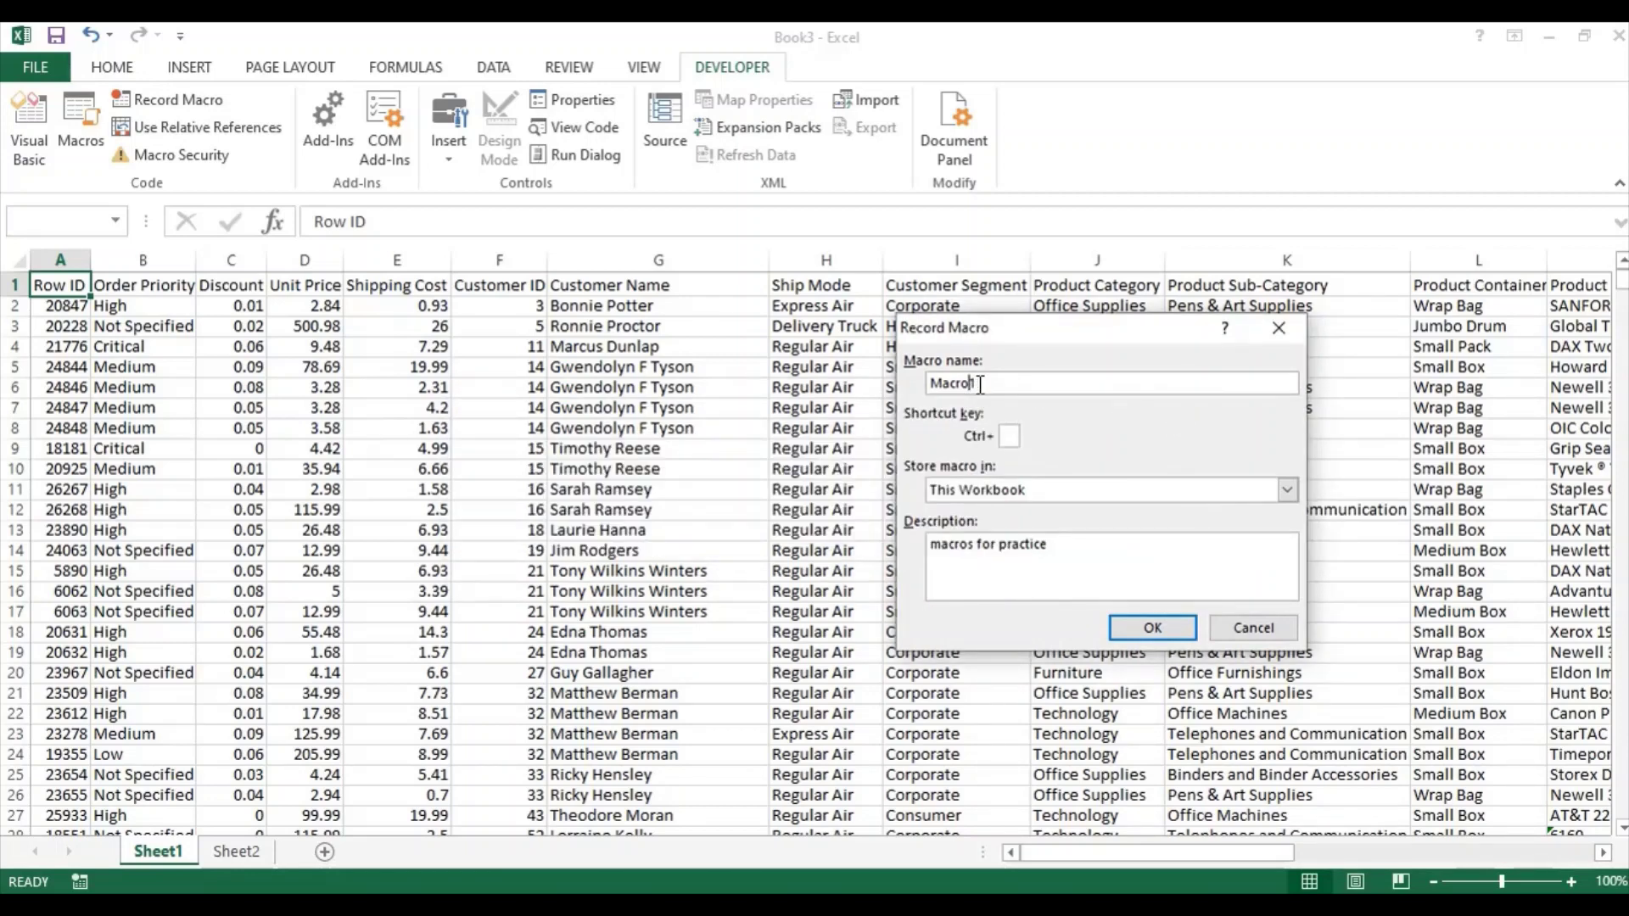
pyautogui.write('_')
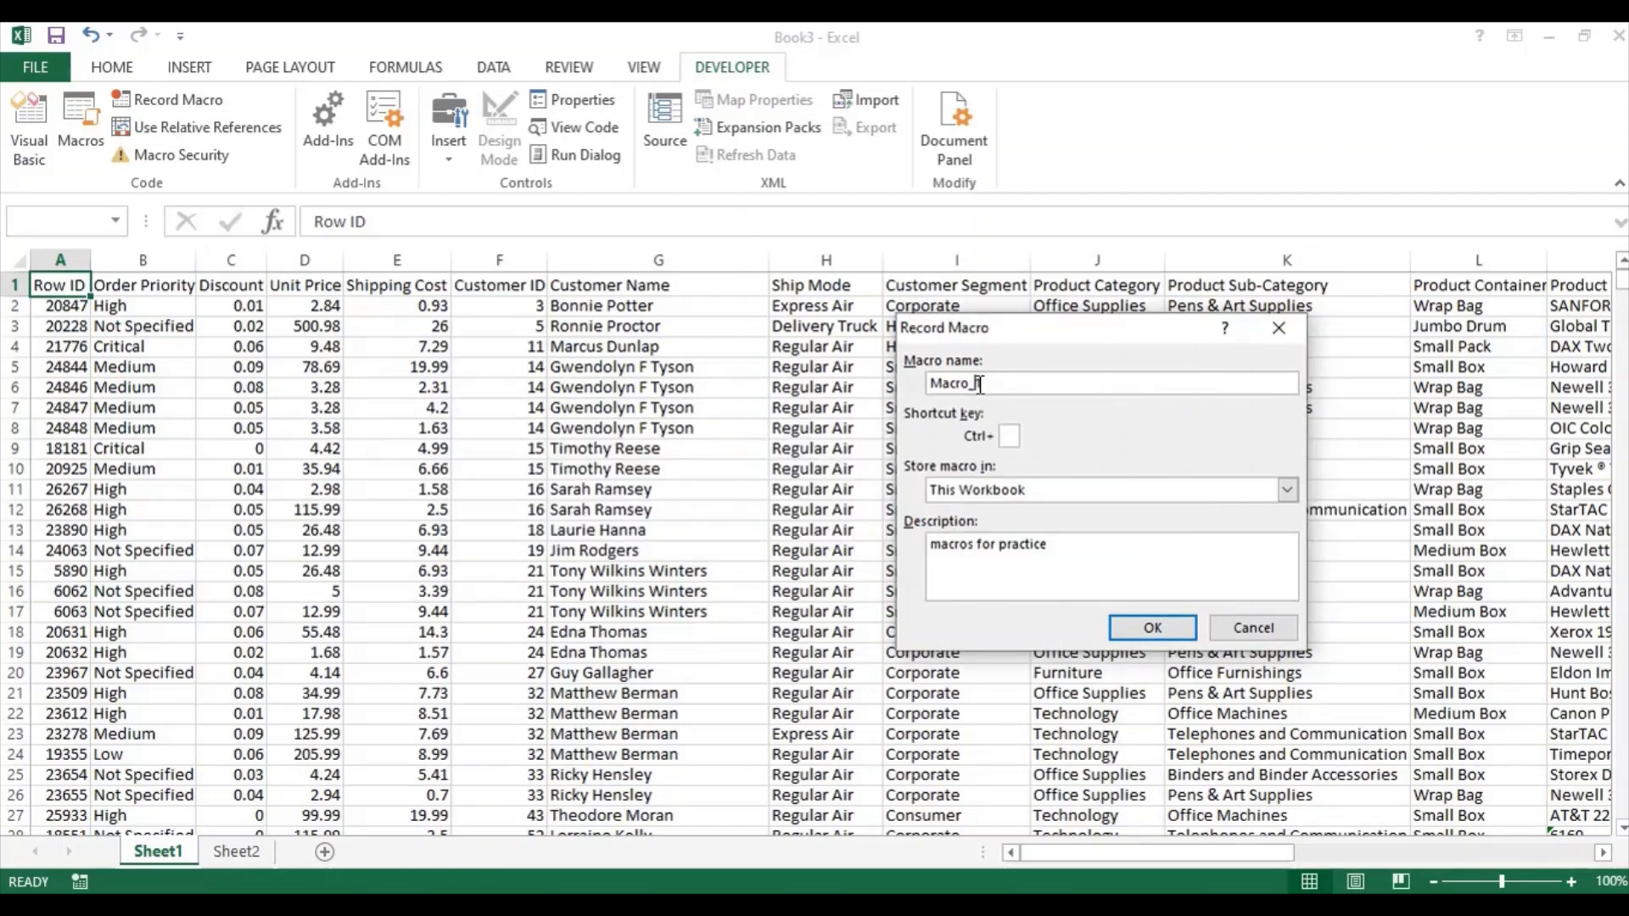
pyautogui.click(1151, 627)
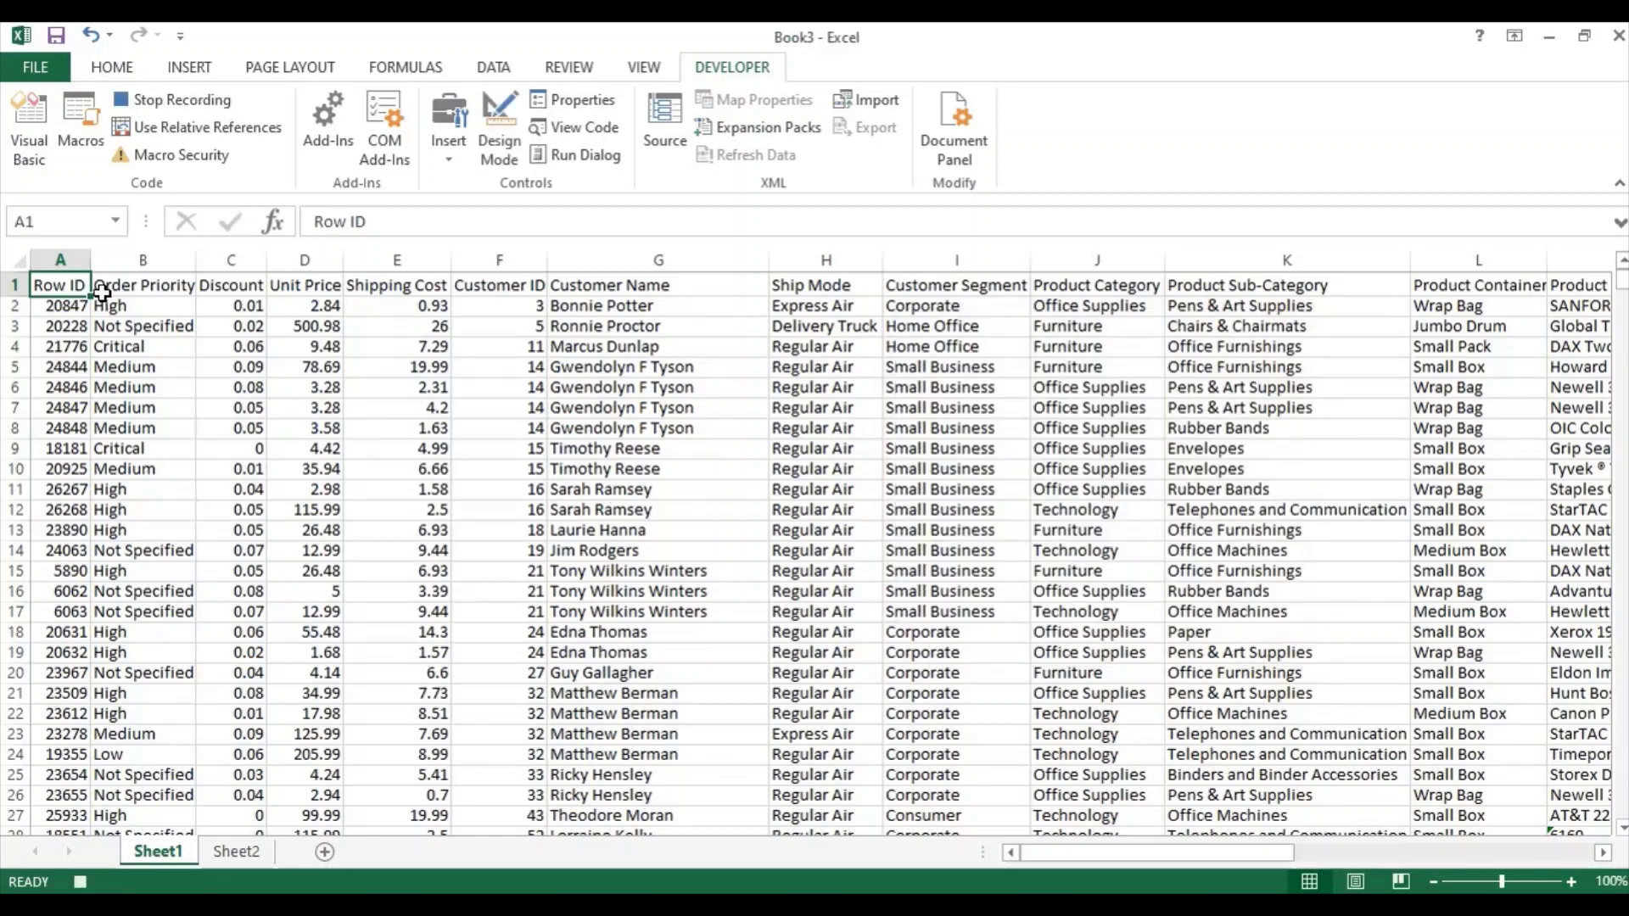
# - Format the header row 1 with font size 14, bold and a dark orange font color
pyautogui.click(12, 285)
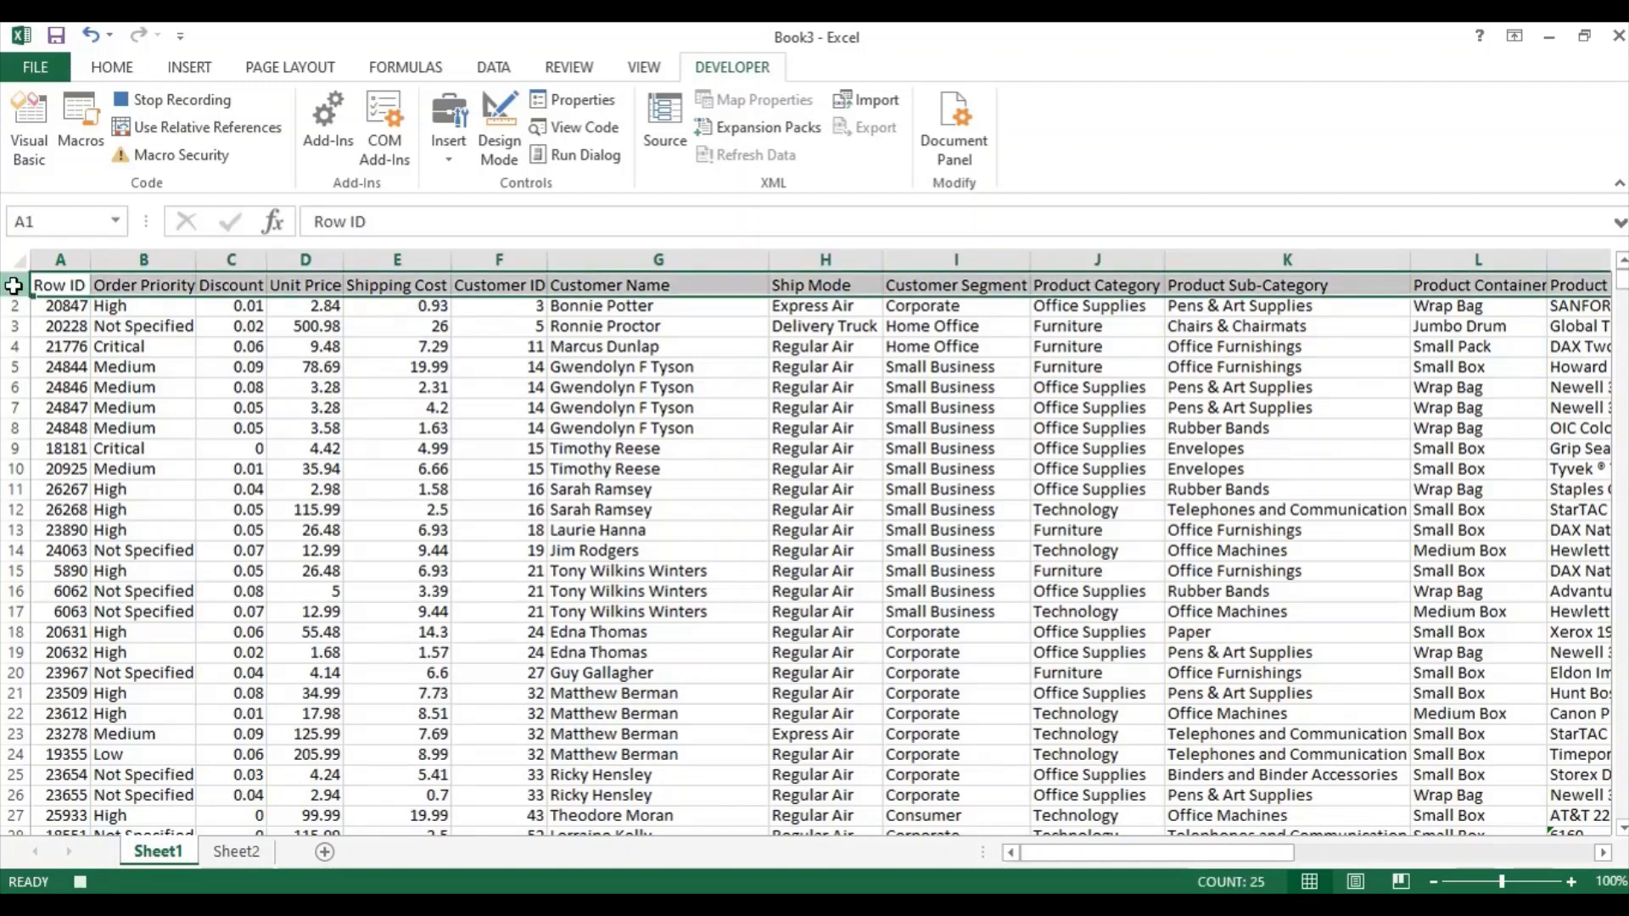
pyautogui.click(118, 72)
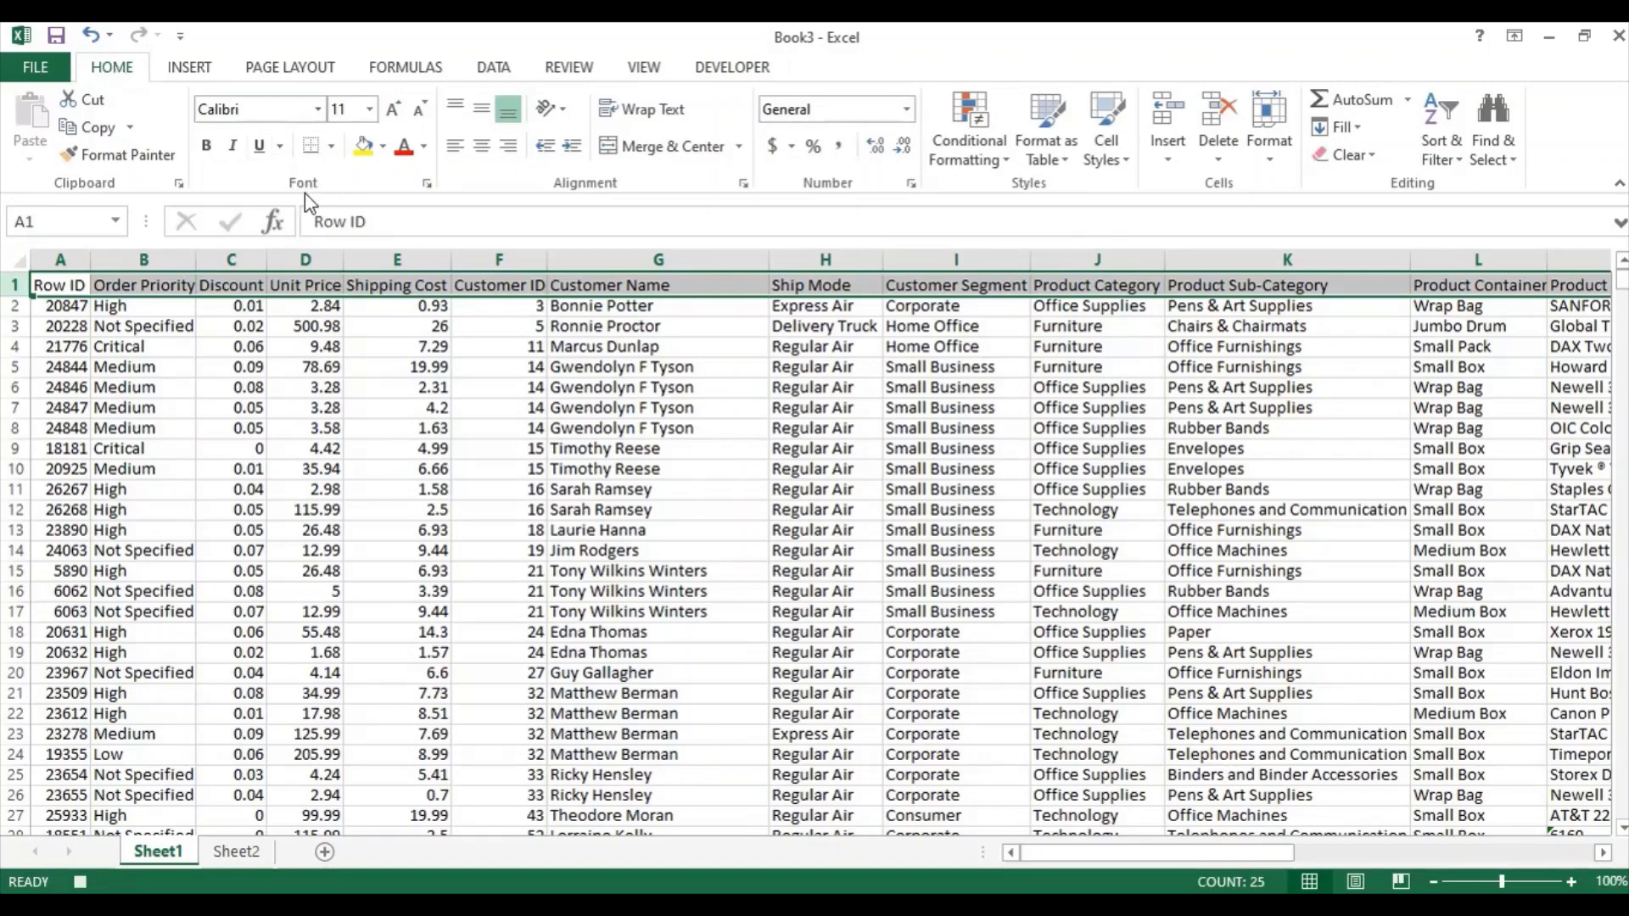
pyautogui.click(365, 117)
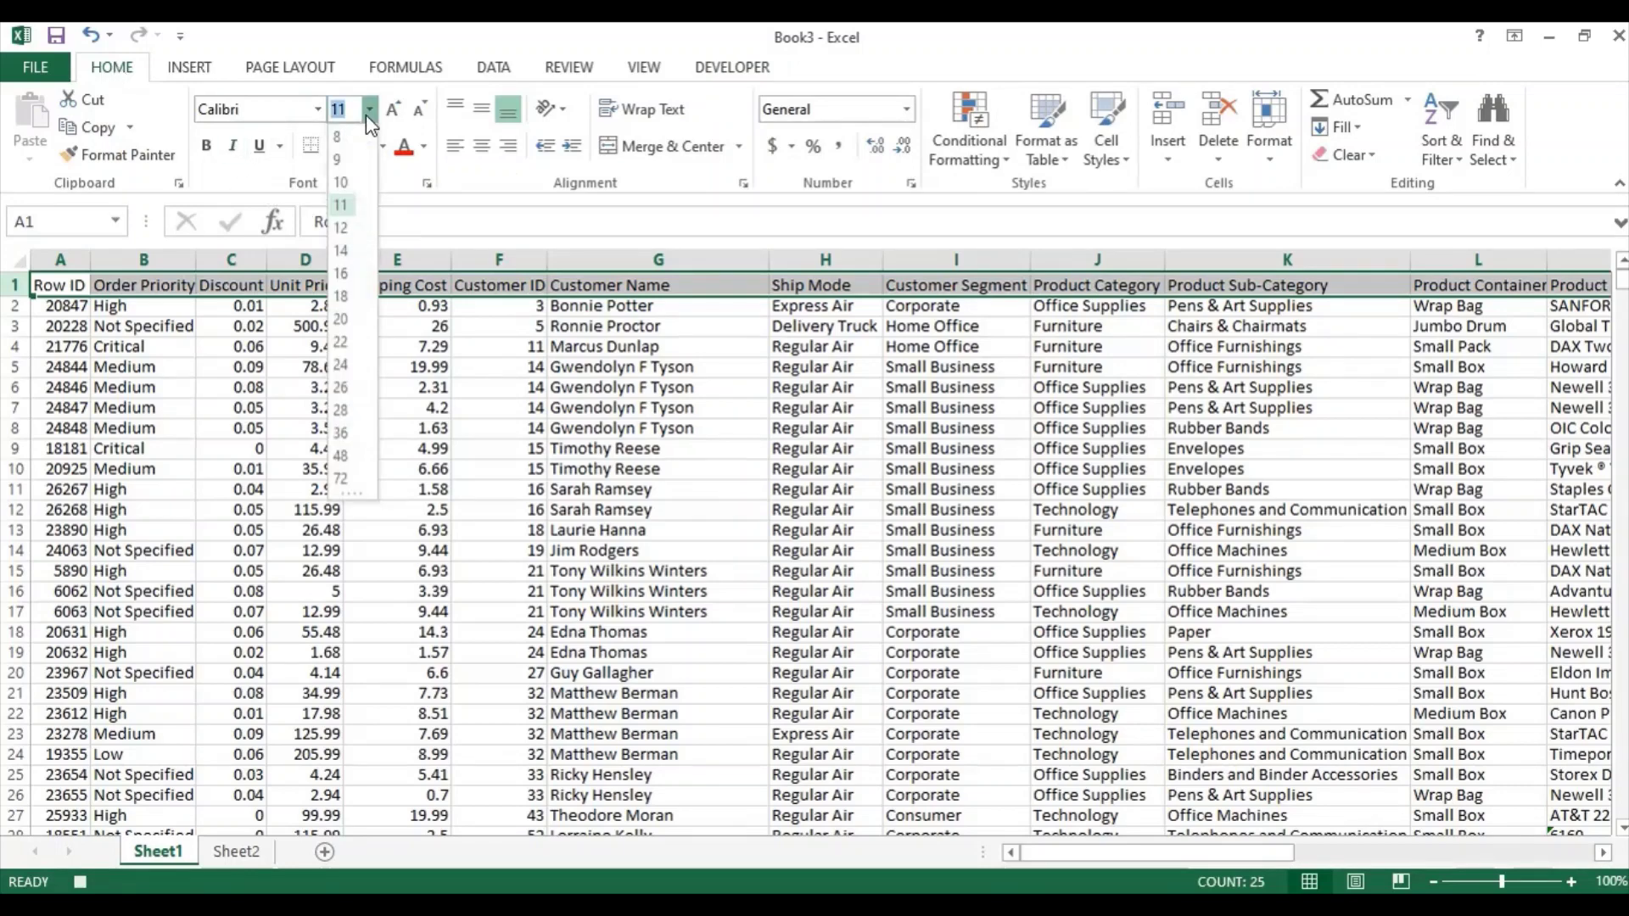
pyautogui.click(340, 251)
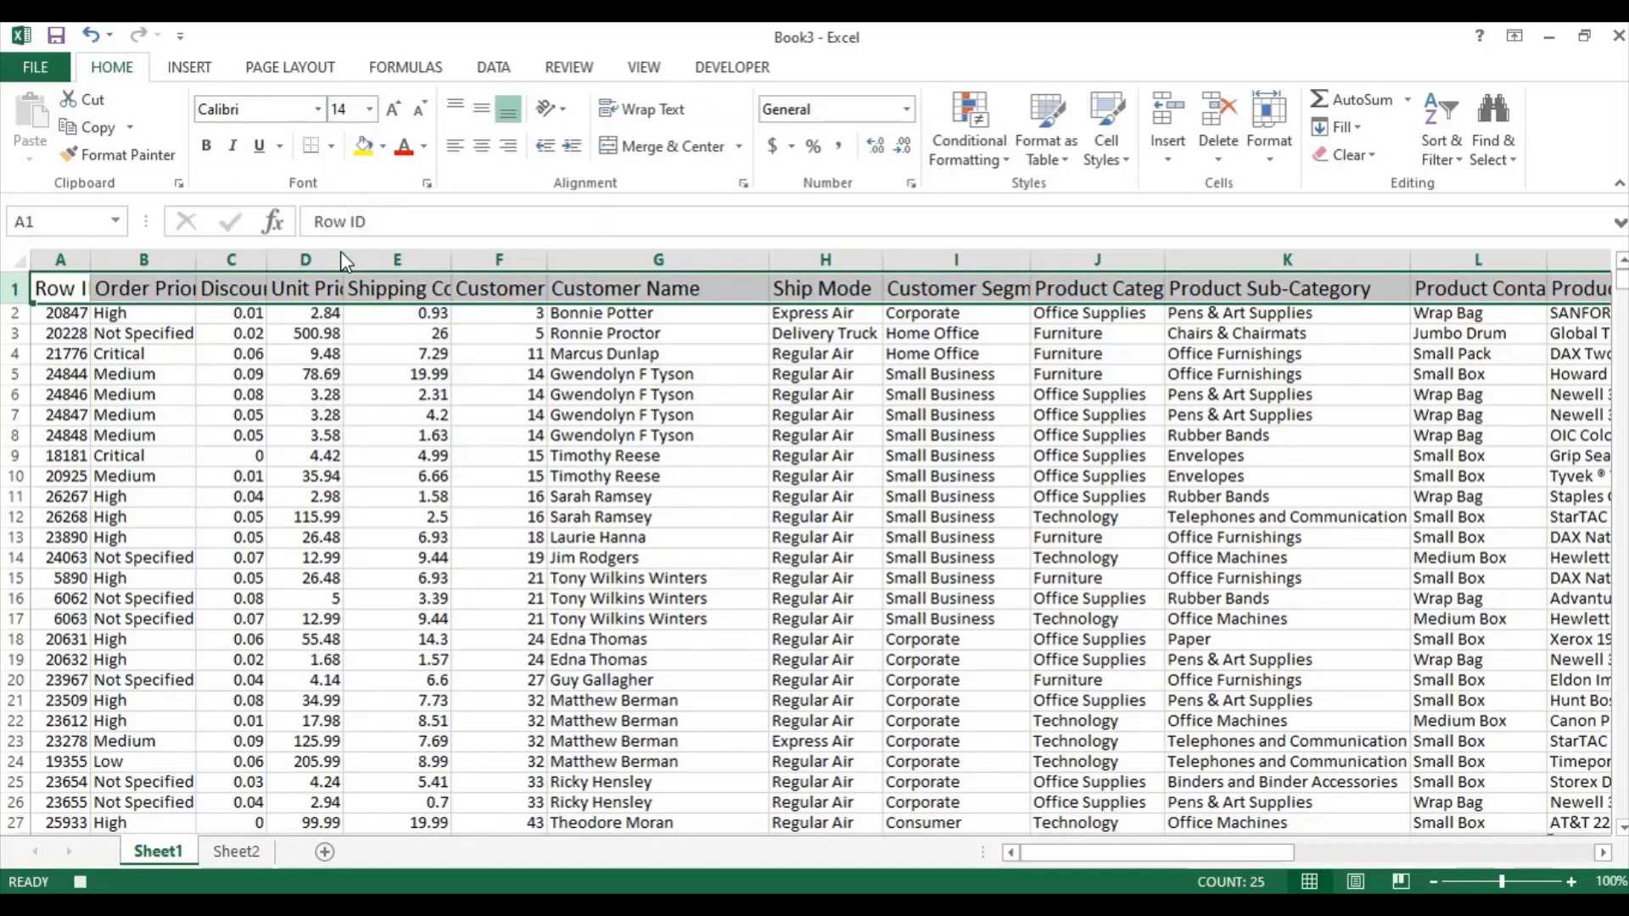
pyautogui.click(208, 146)
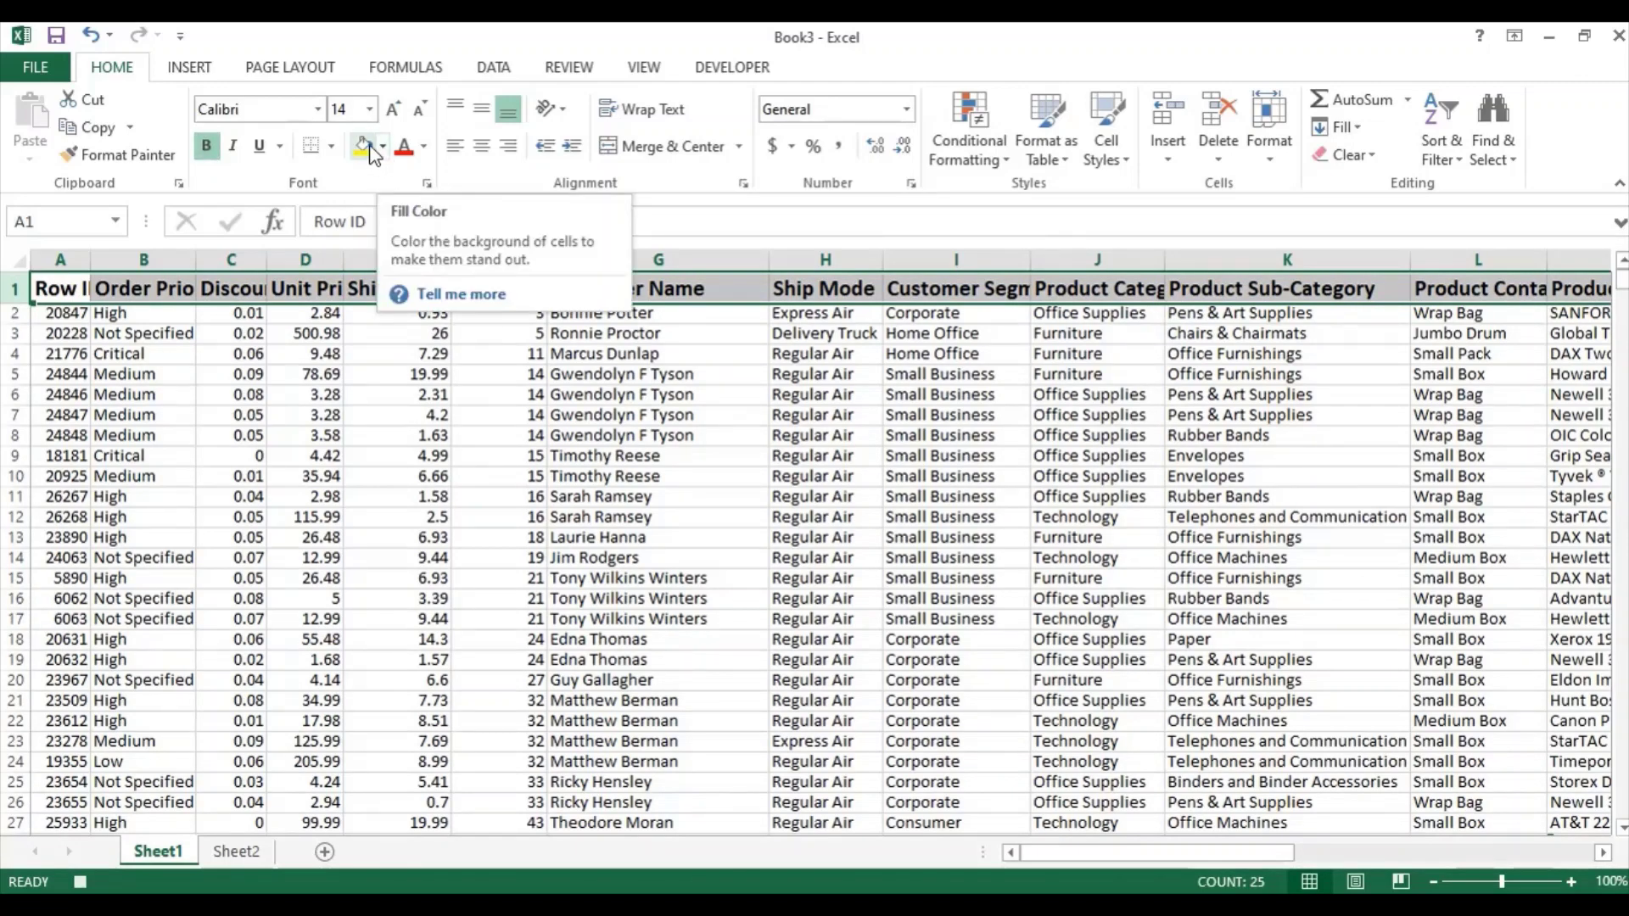
pyautogui.click(423, 146)
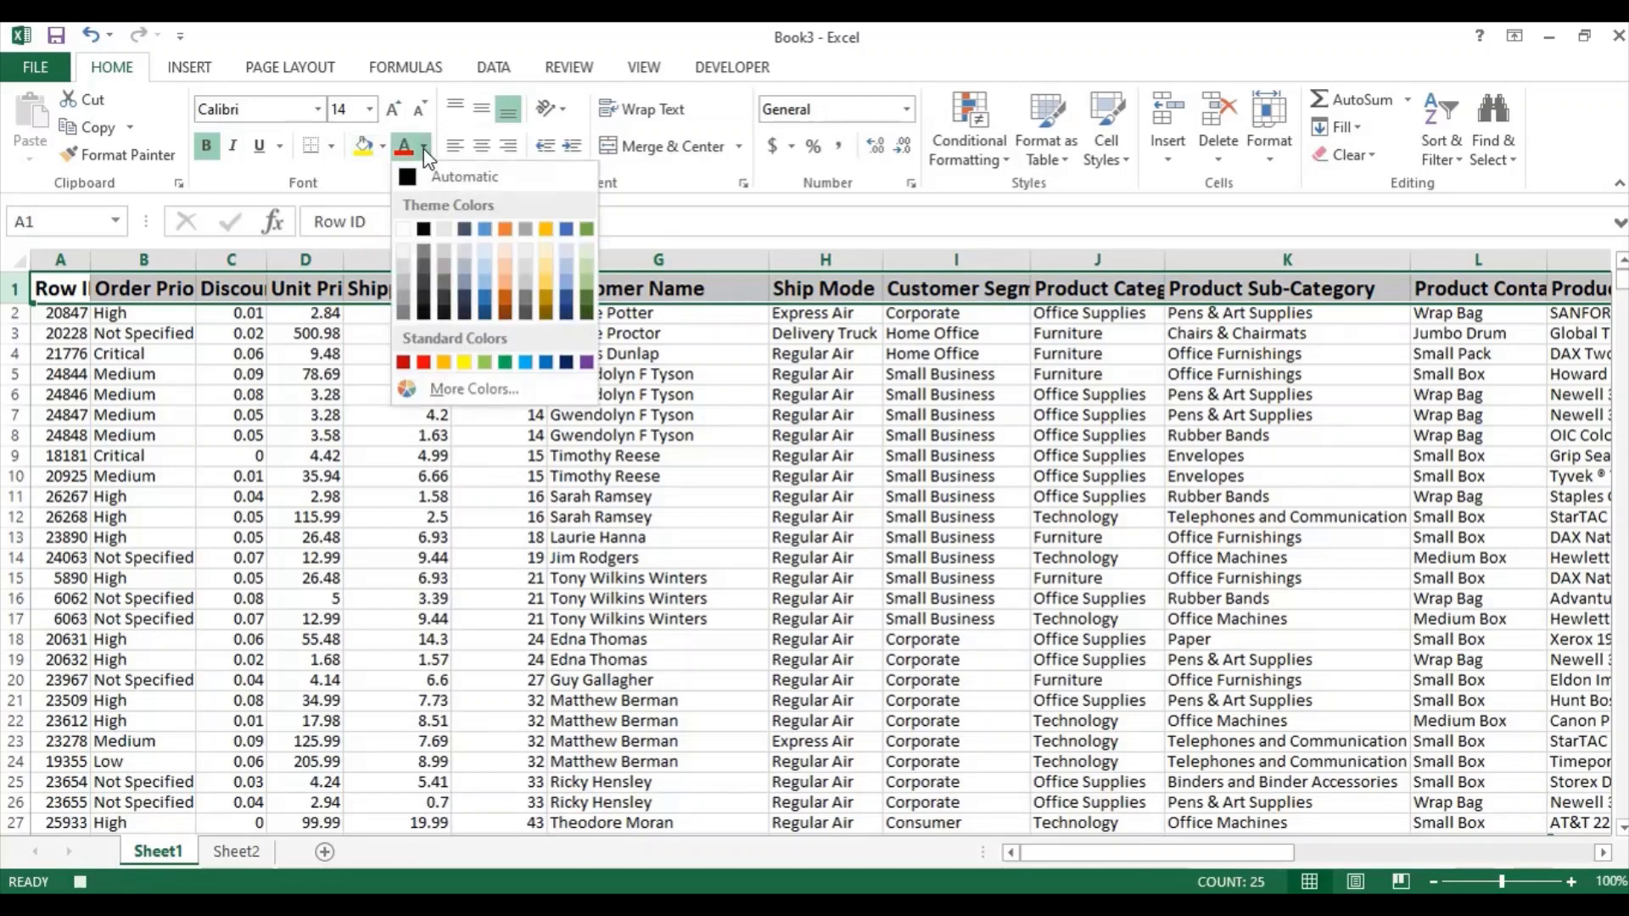
pyautogui.click(503, 297)
pyautogui.click(363, 379)
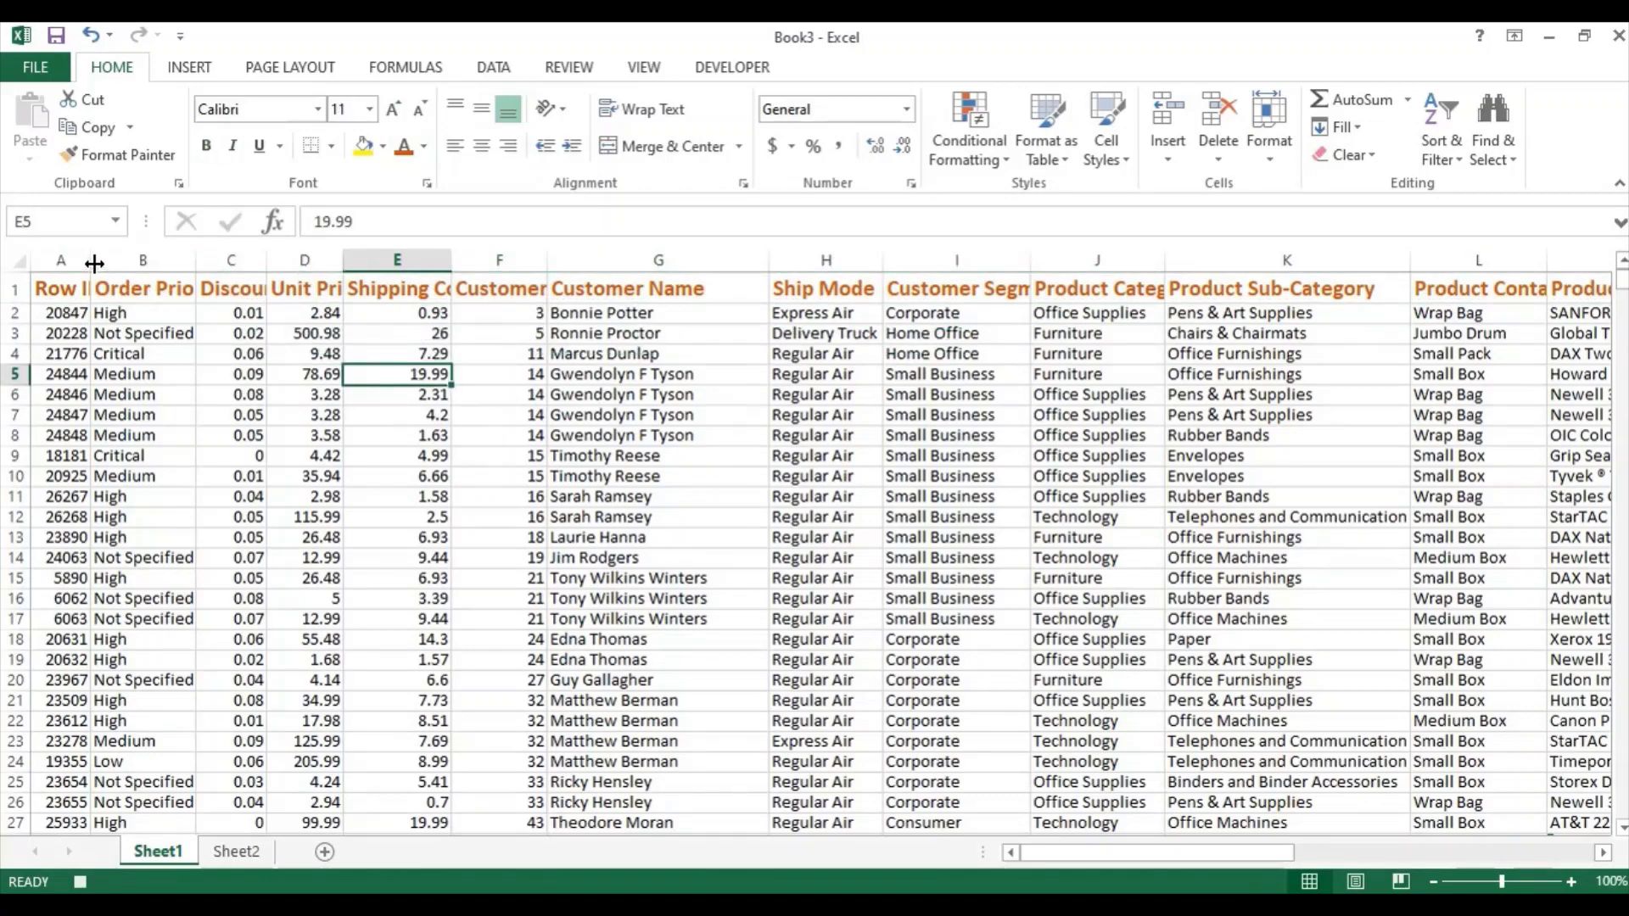
# - Widen the Row ID, Shipping Cost and Unit Price columns so their full headers fit
pyautogui.moveTo(94, 264); pyautogui.dragTo(143, 264)
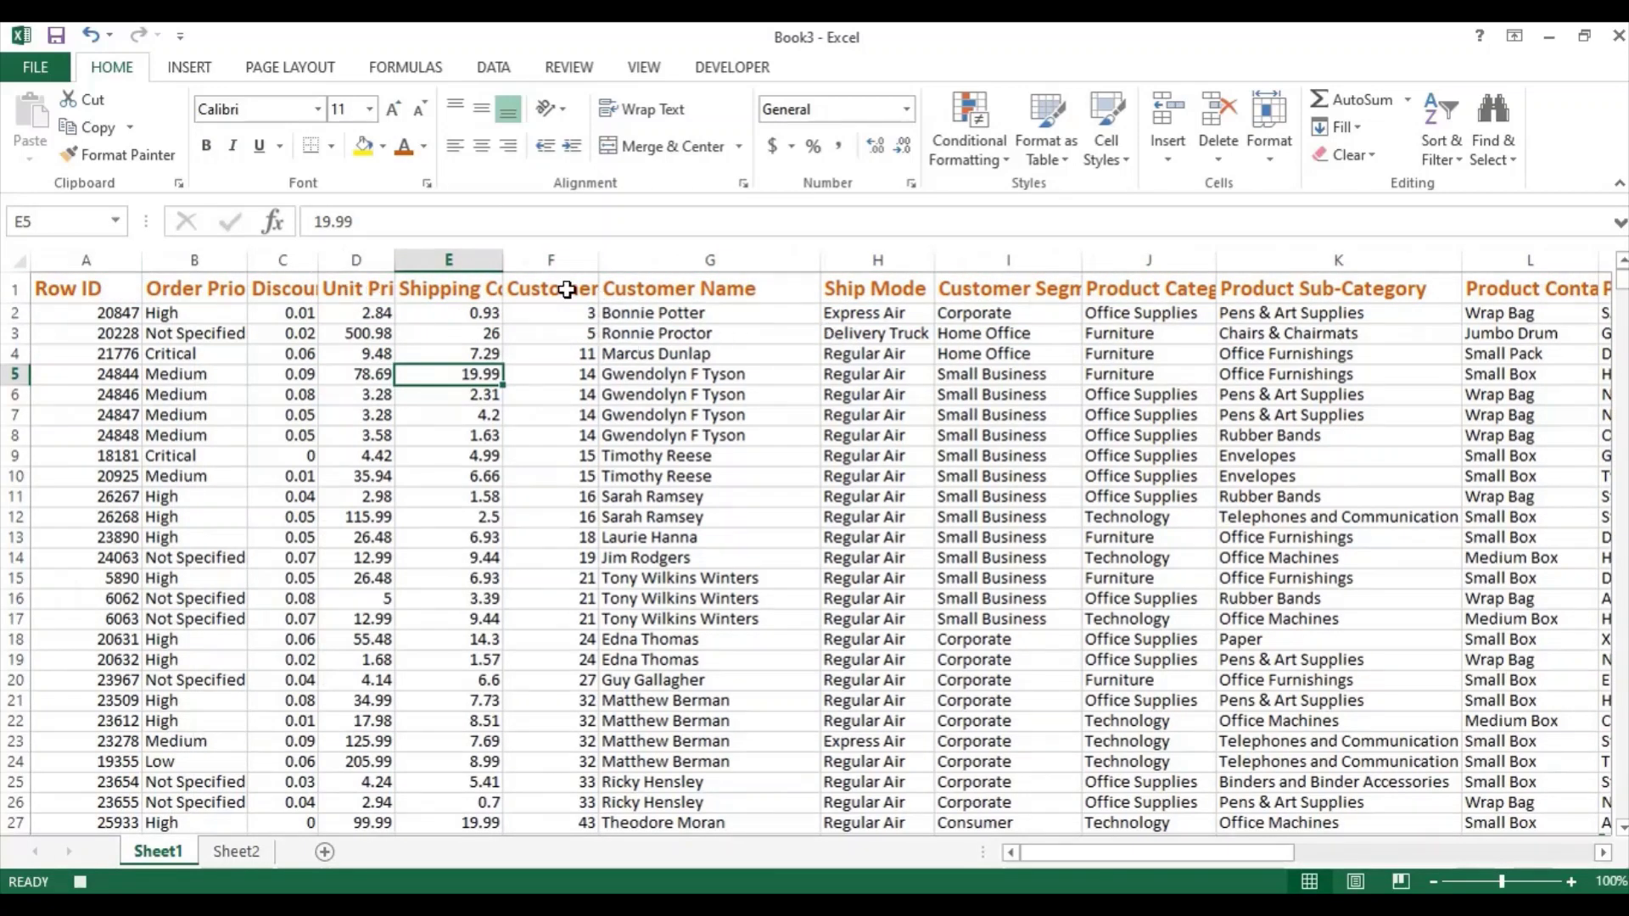
pyautogui.moveTo(503, 259); pyautogui.dragTo(645, 260)
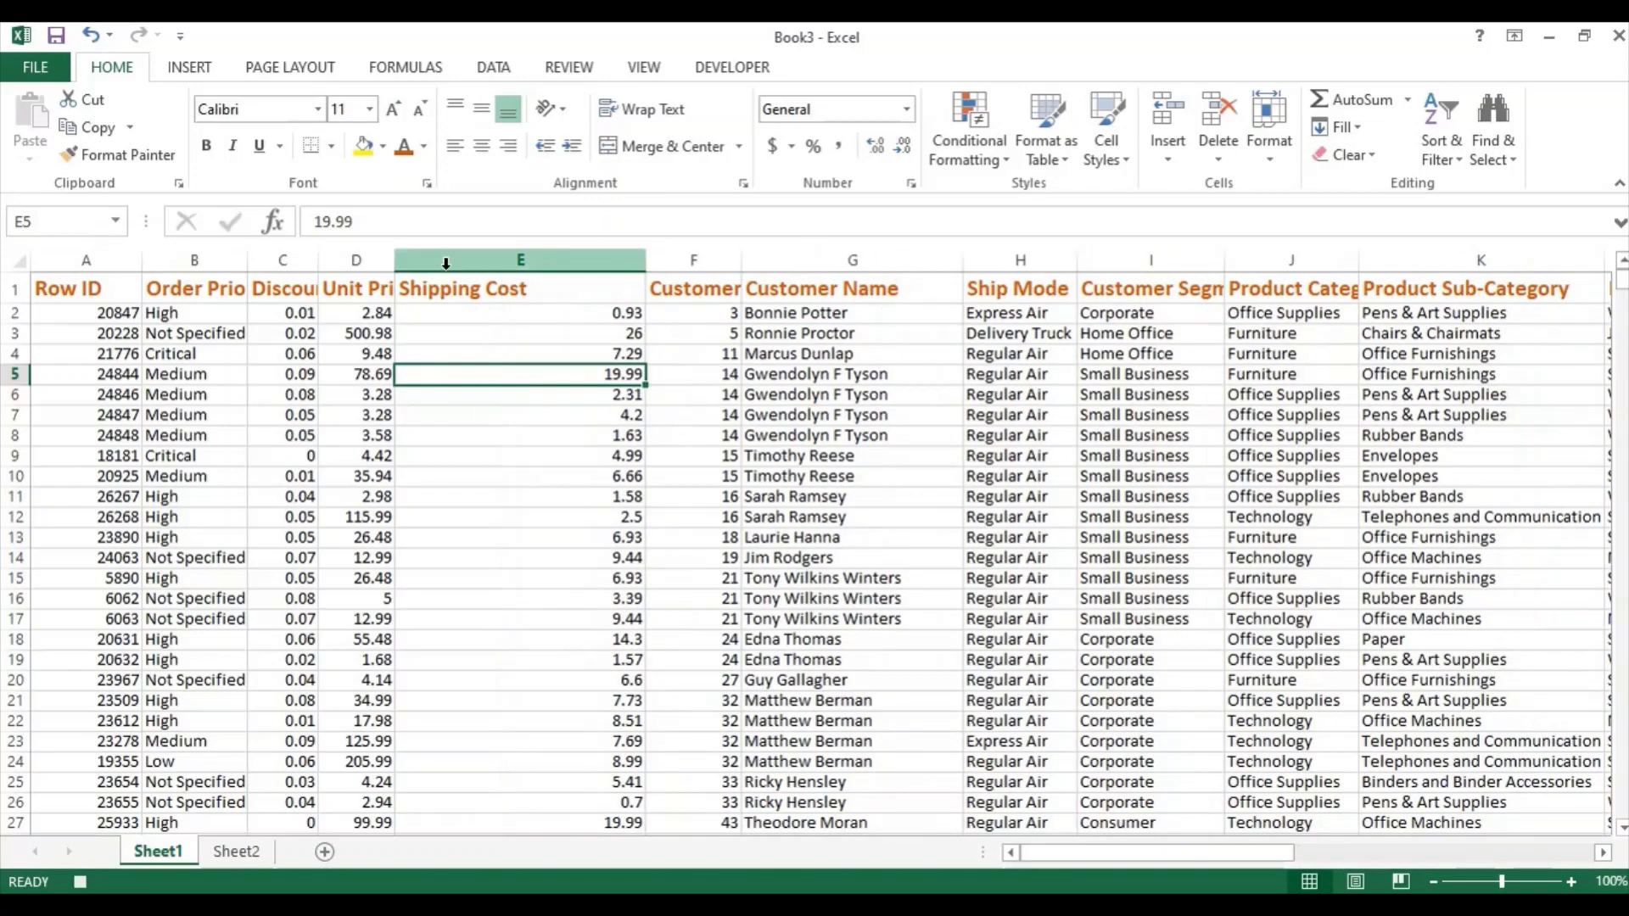
pyautogui.moveTo(394, 260); pyautogui.dragTo(546, 260)
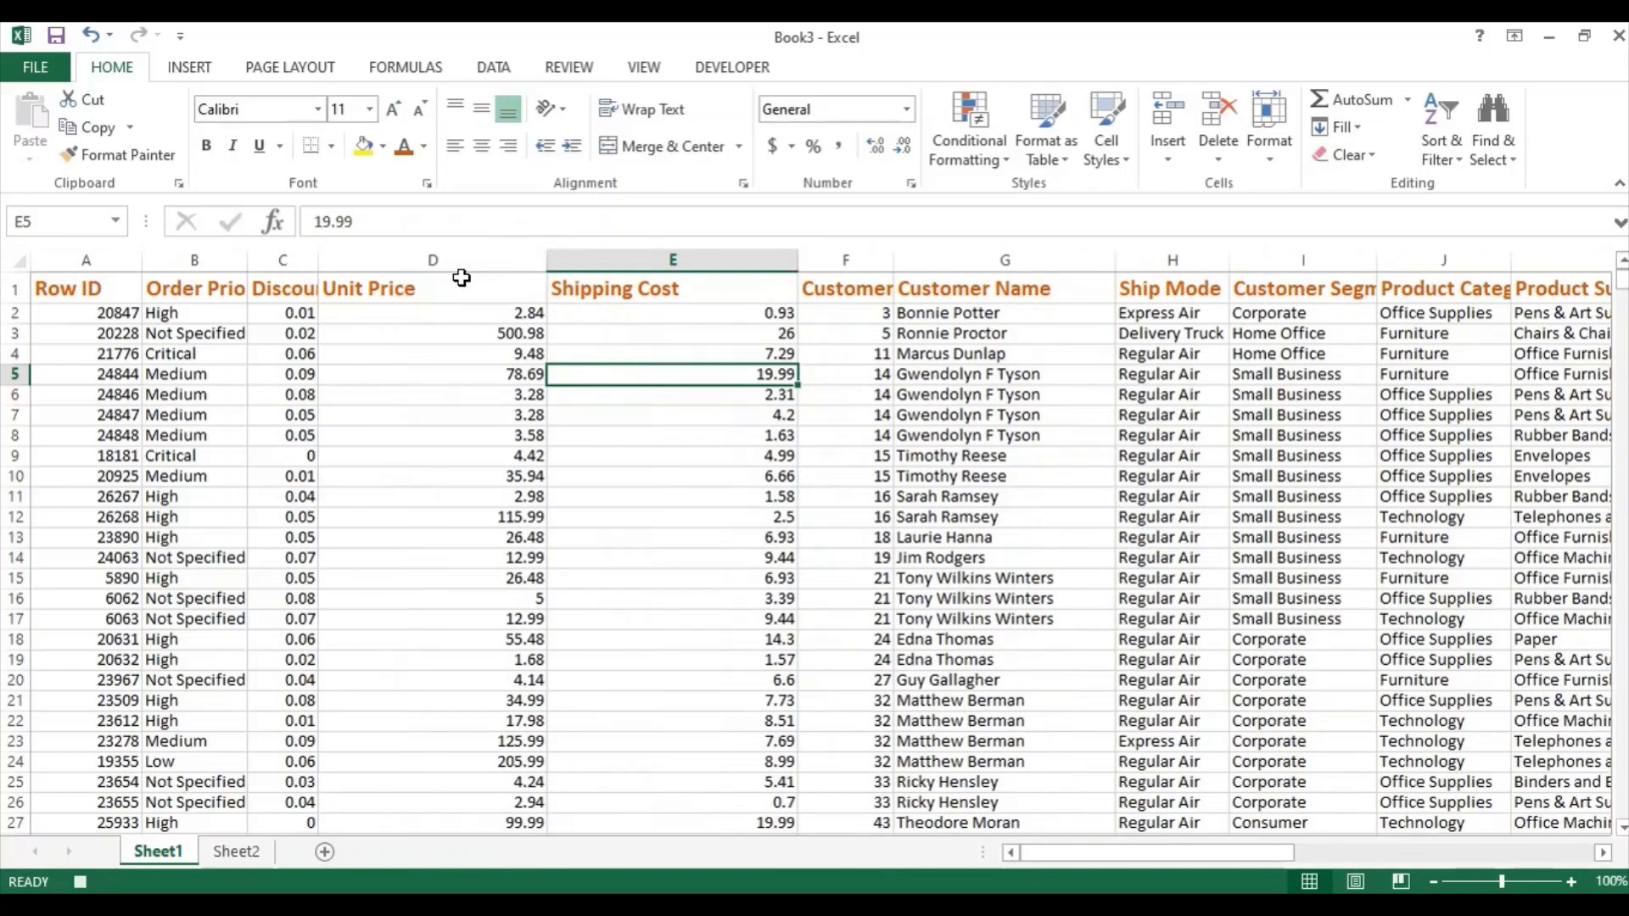
# - Sort the data by Unit Price from largest to smallest, expanding the selection to the adjacent columns
pyautogui.click(511, 264)
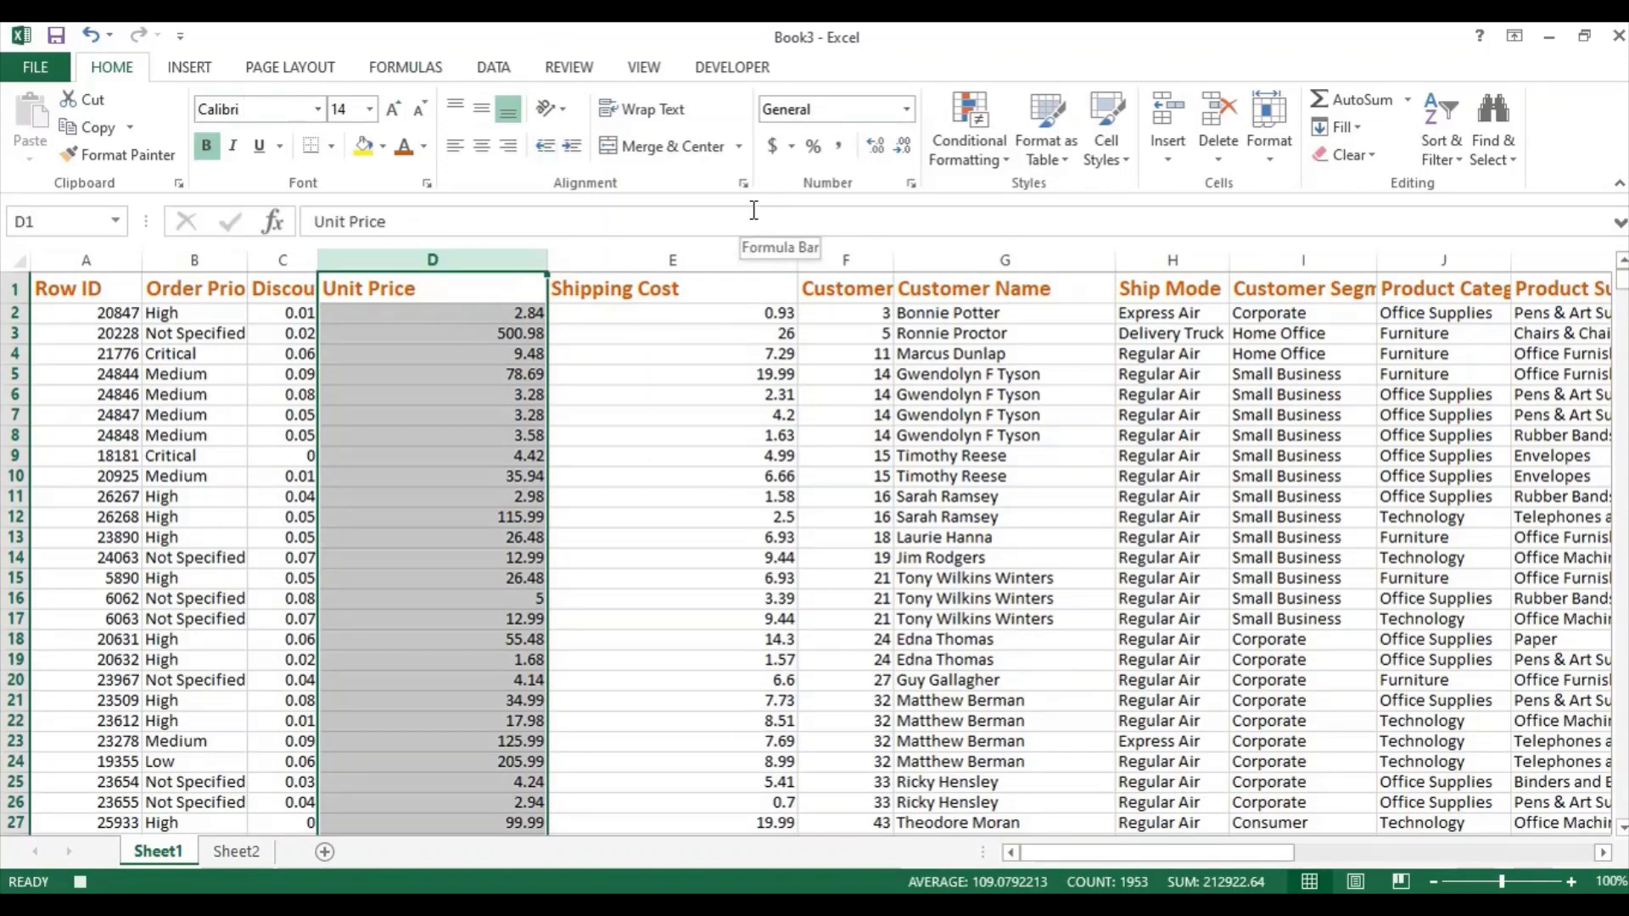
pyautogui.click(1442, 146)
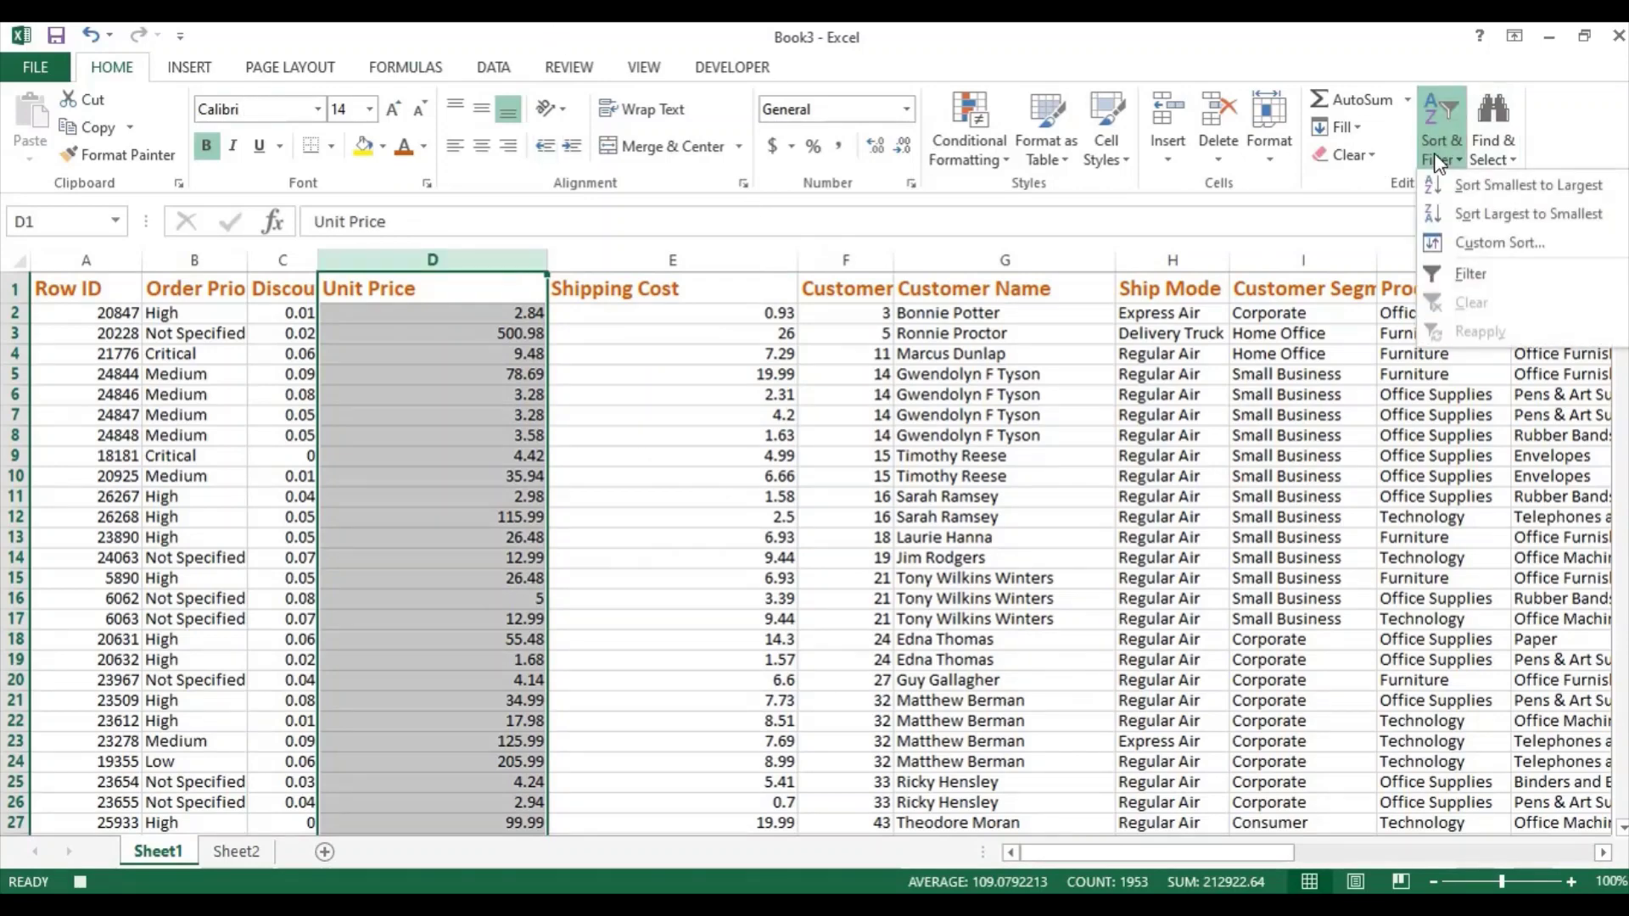
pyautogui.click(1523, 216)
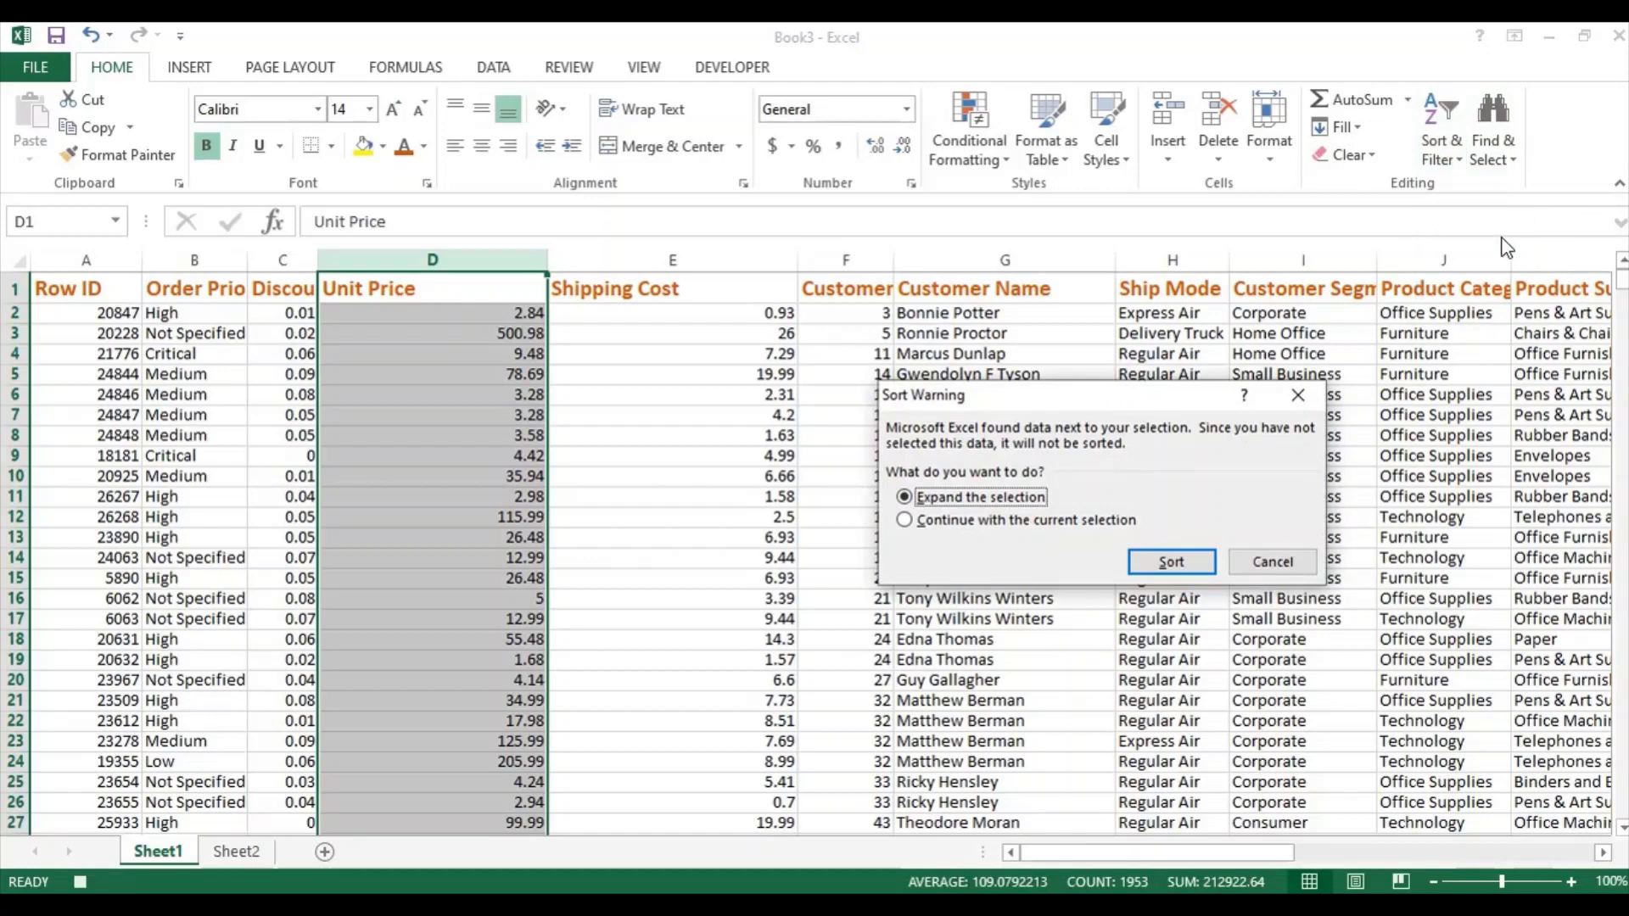
pyautogui.click(1165, 567)
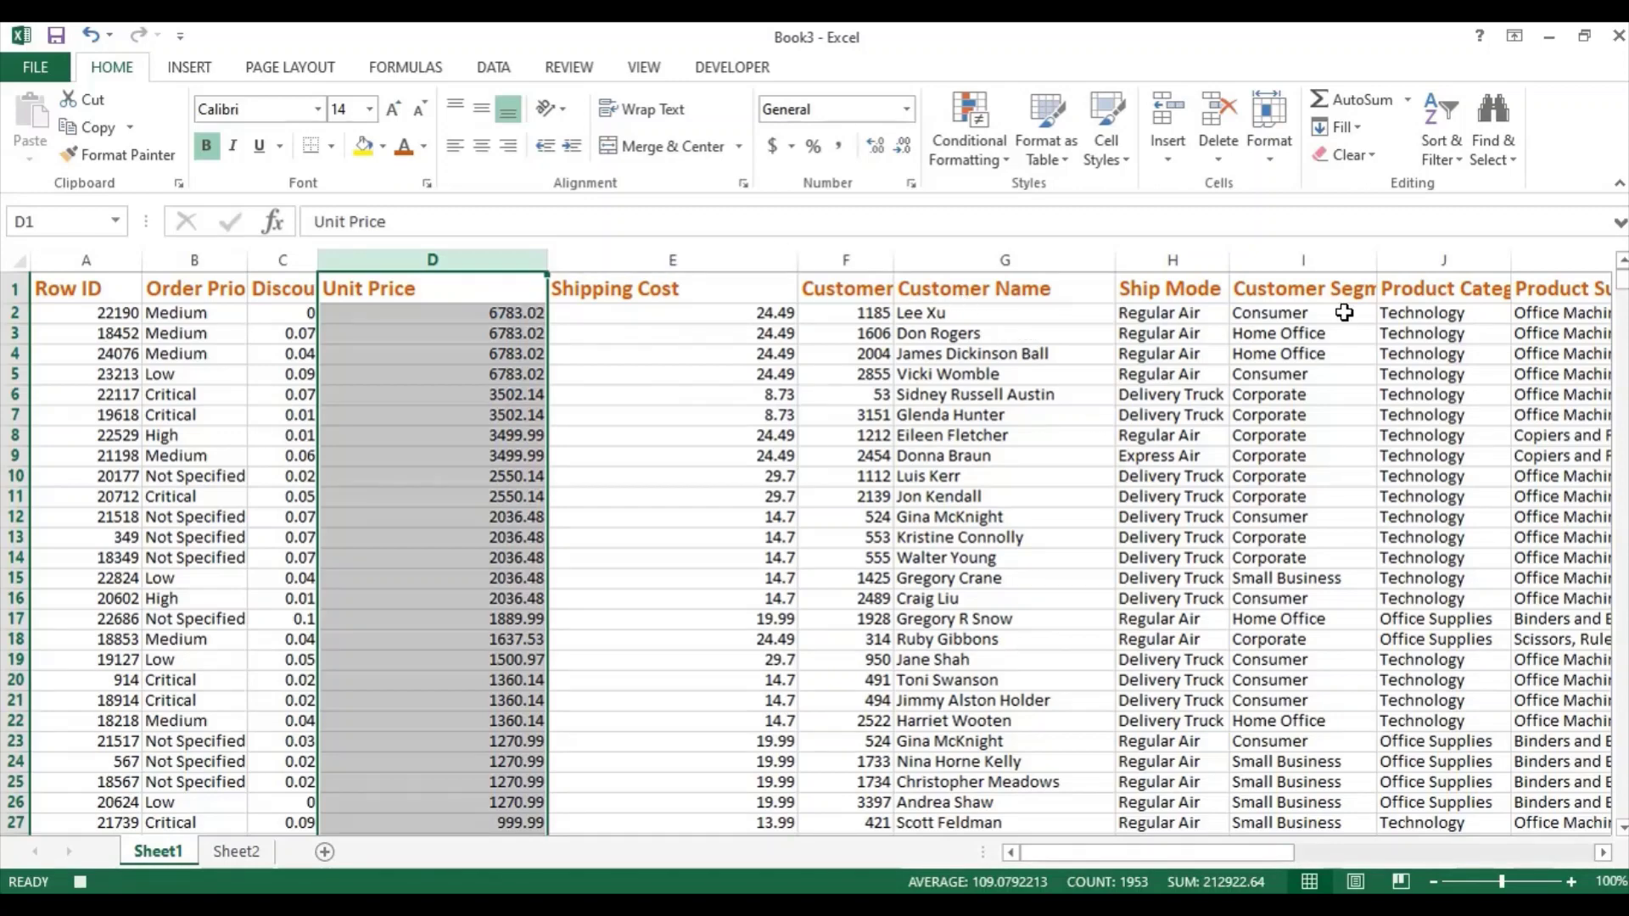
# - Highlight Product Category cells equal to "technology" using conditional formatting with Light Red Fill with Dark Red Text
pyautogui.click(1446, 290)
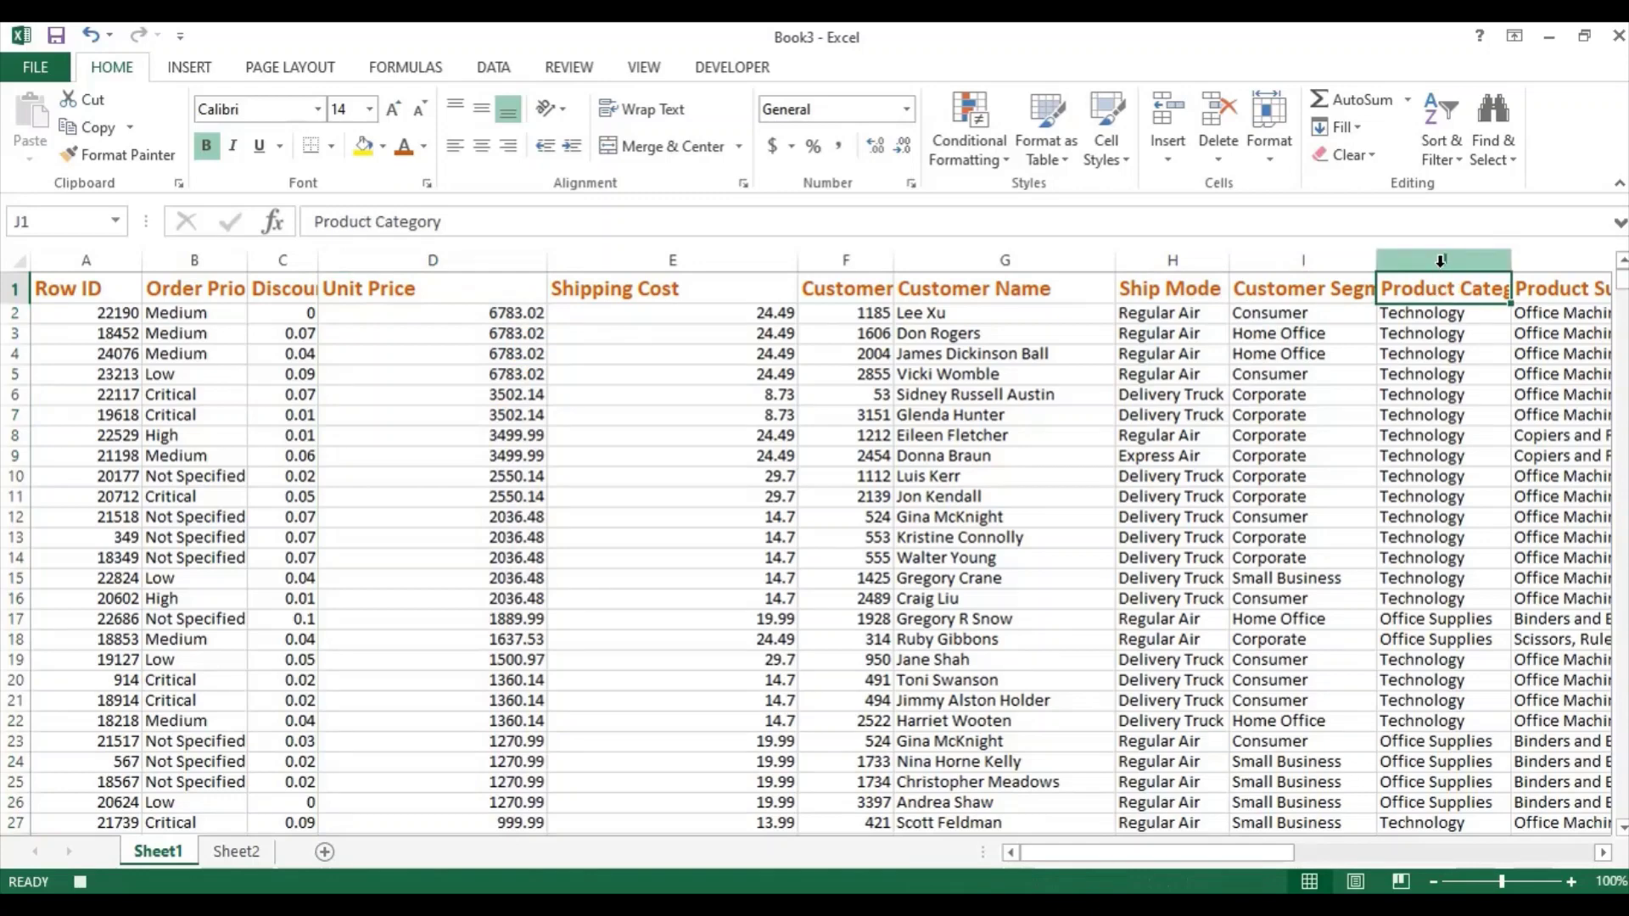
pyautogui.click(1444, 261)
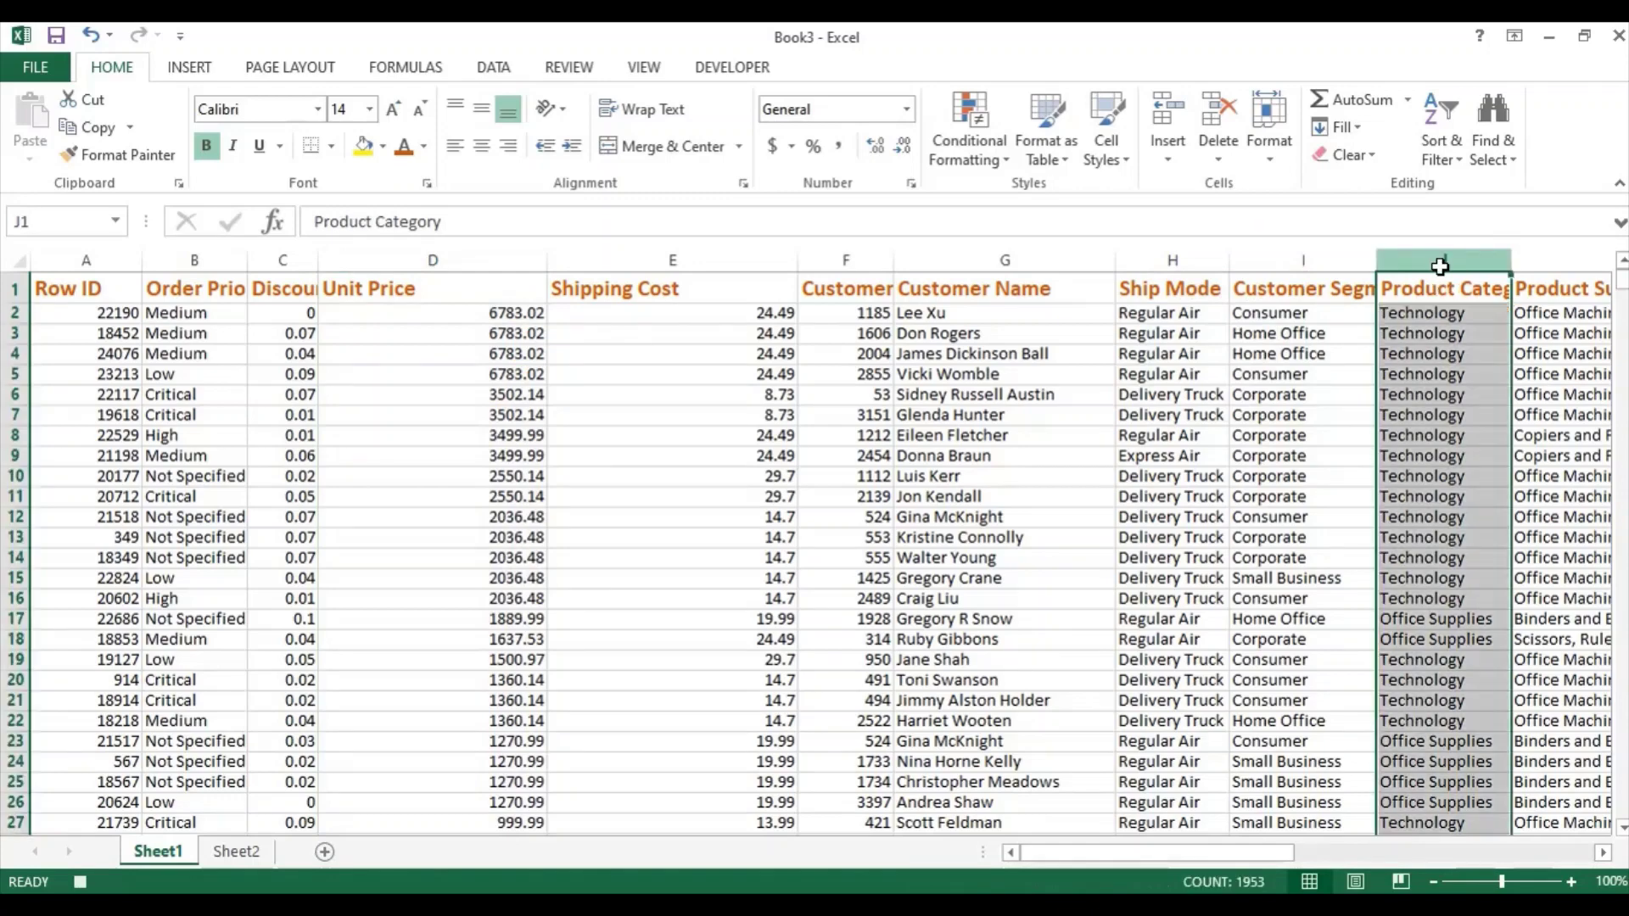
pyautogui.click(970, 138)
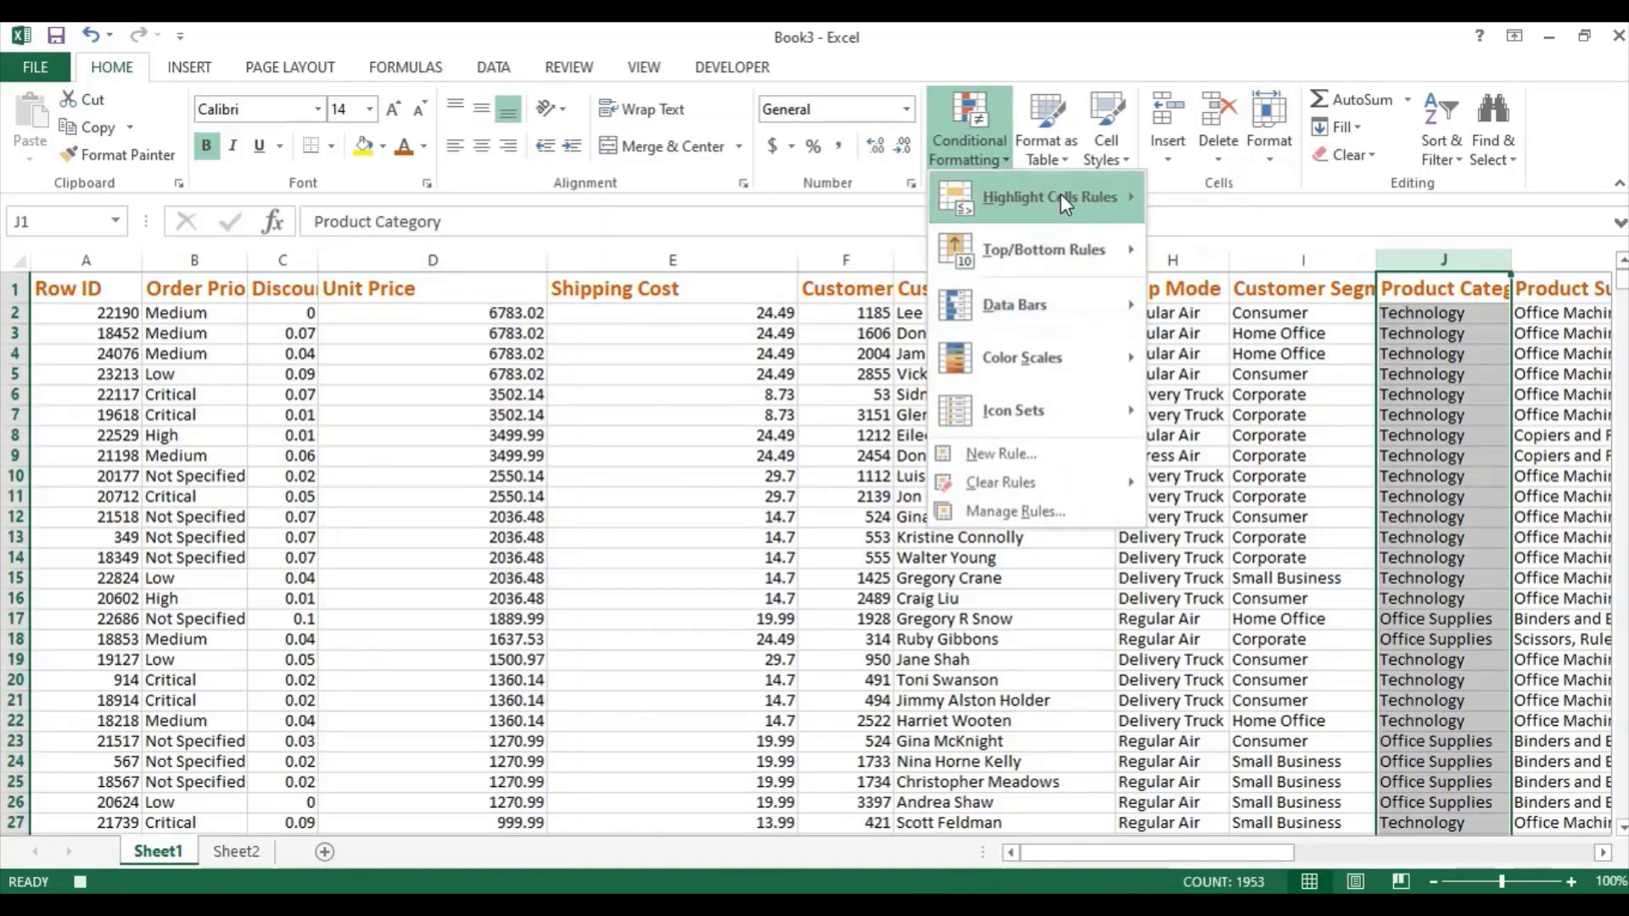
pyautogui.moveTo(1060, 193)
pyautogui.click(1247, 377)
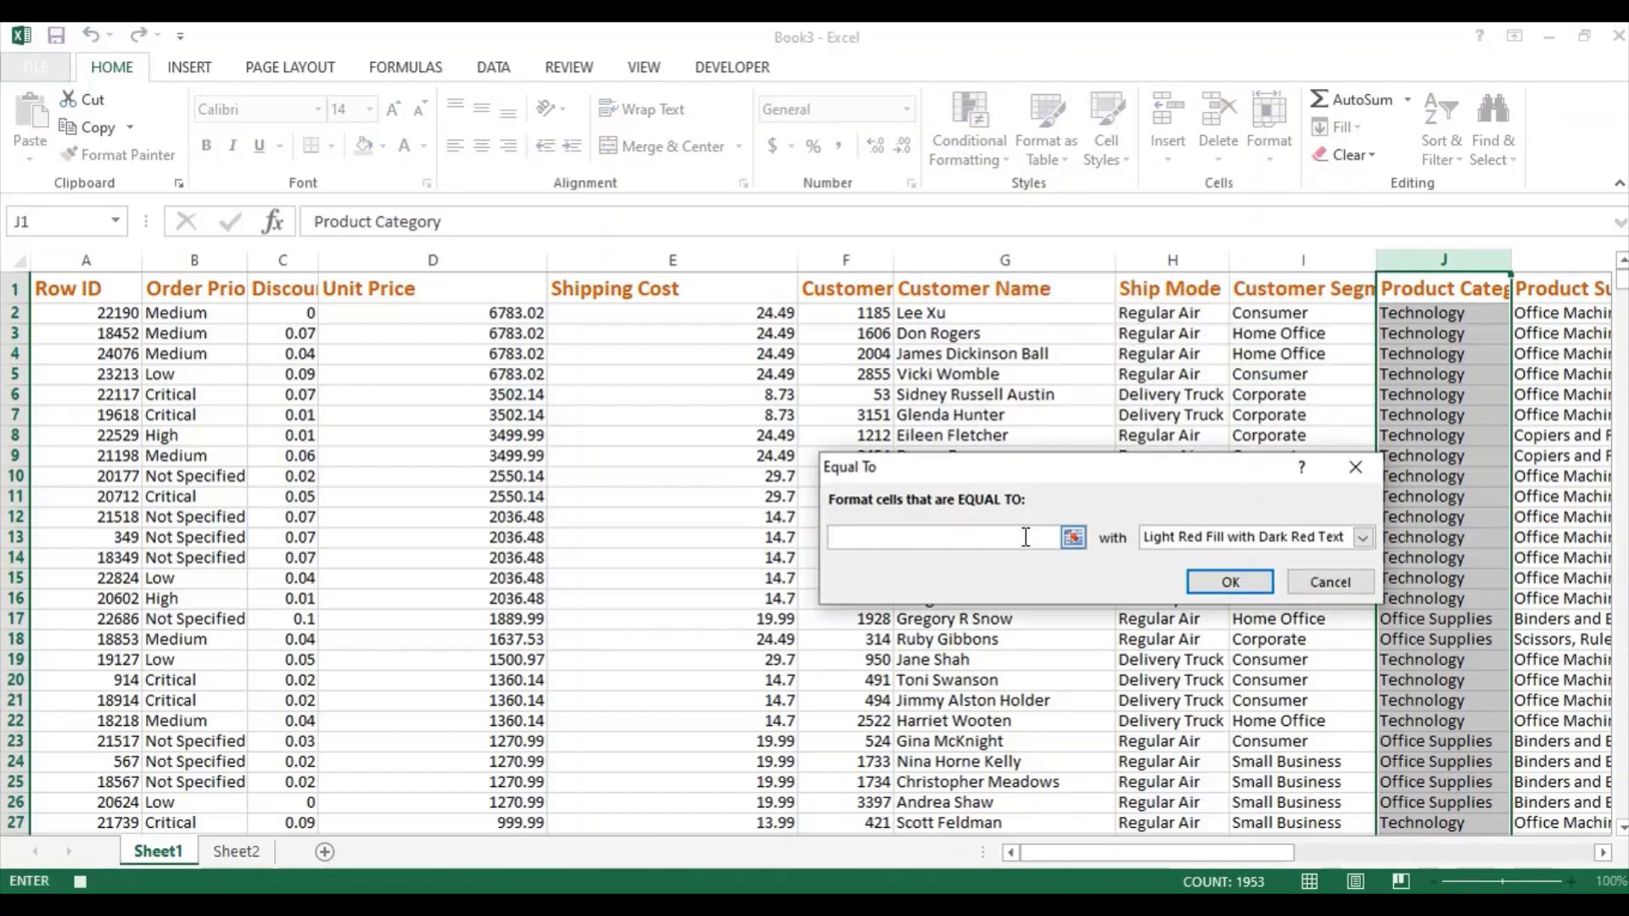
pyautogui.write('technology')
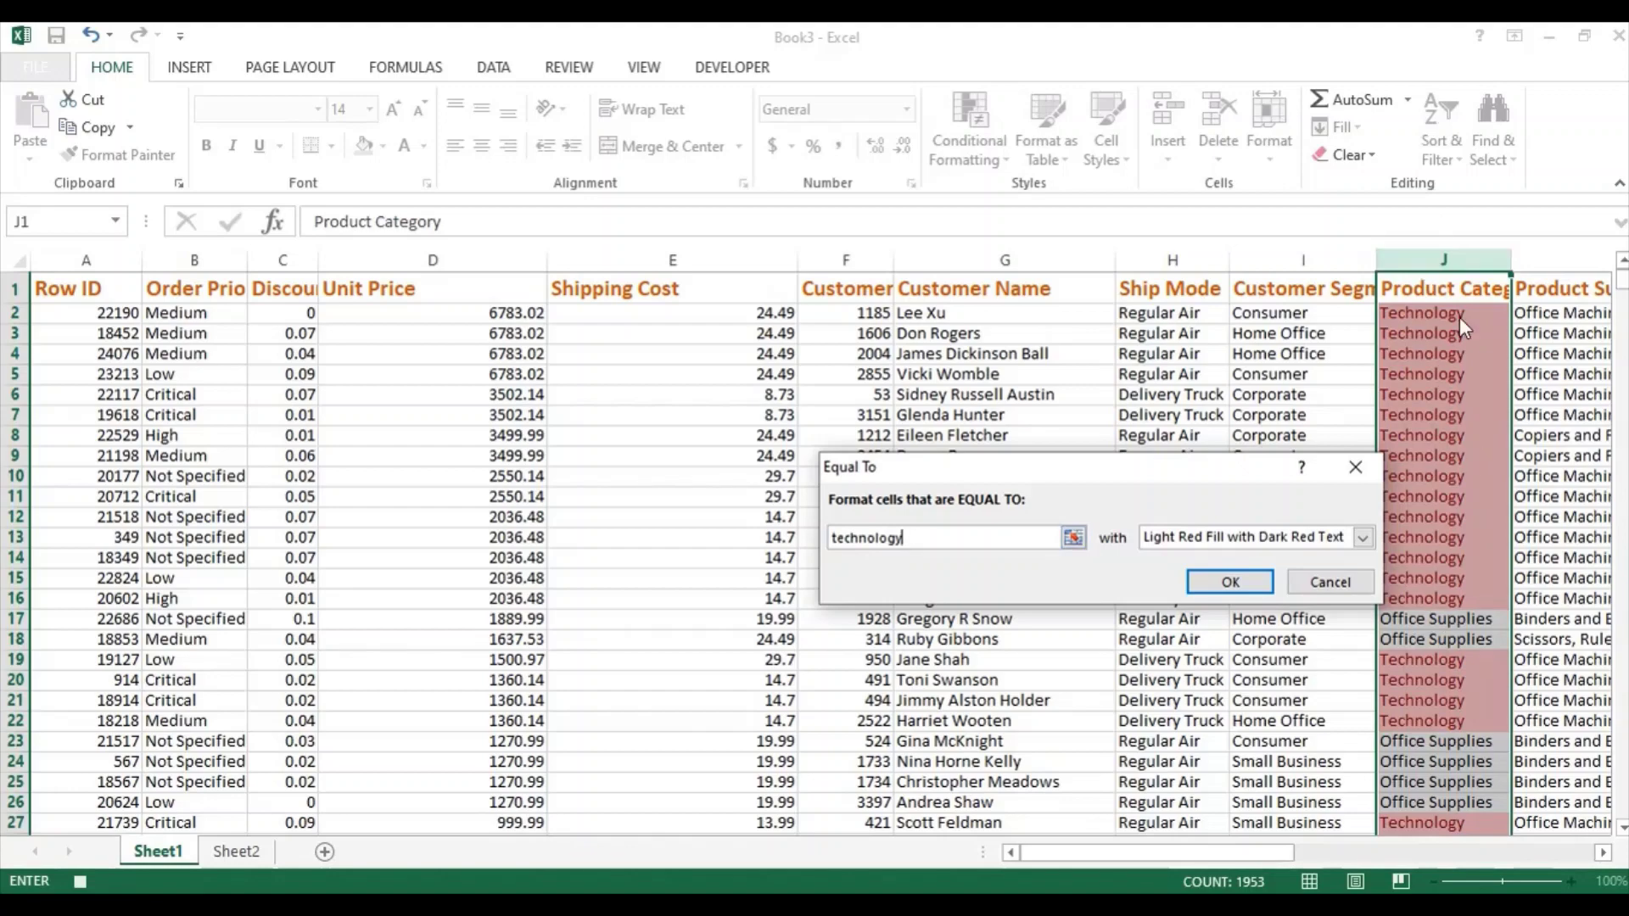
pyautogui.click(1228, 583)
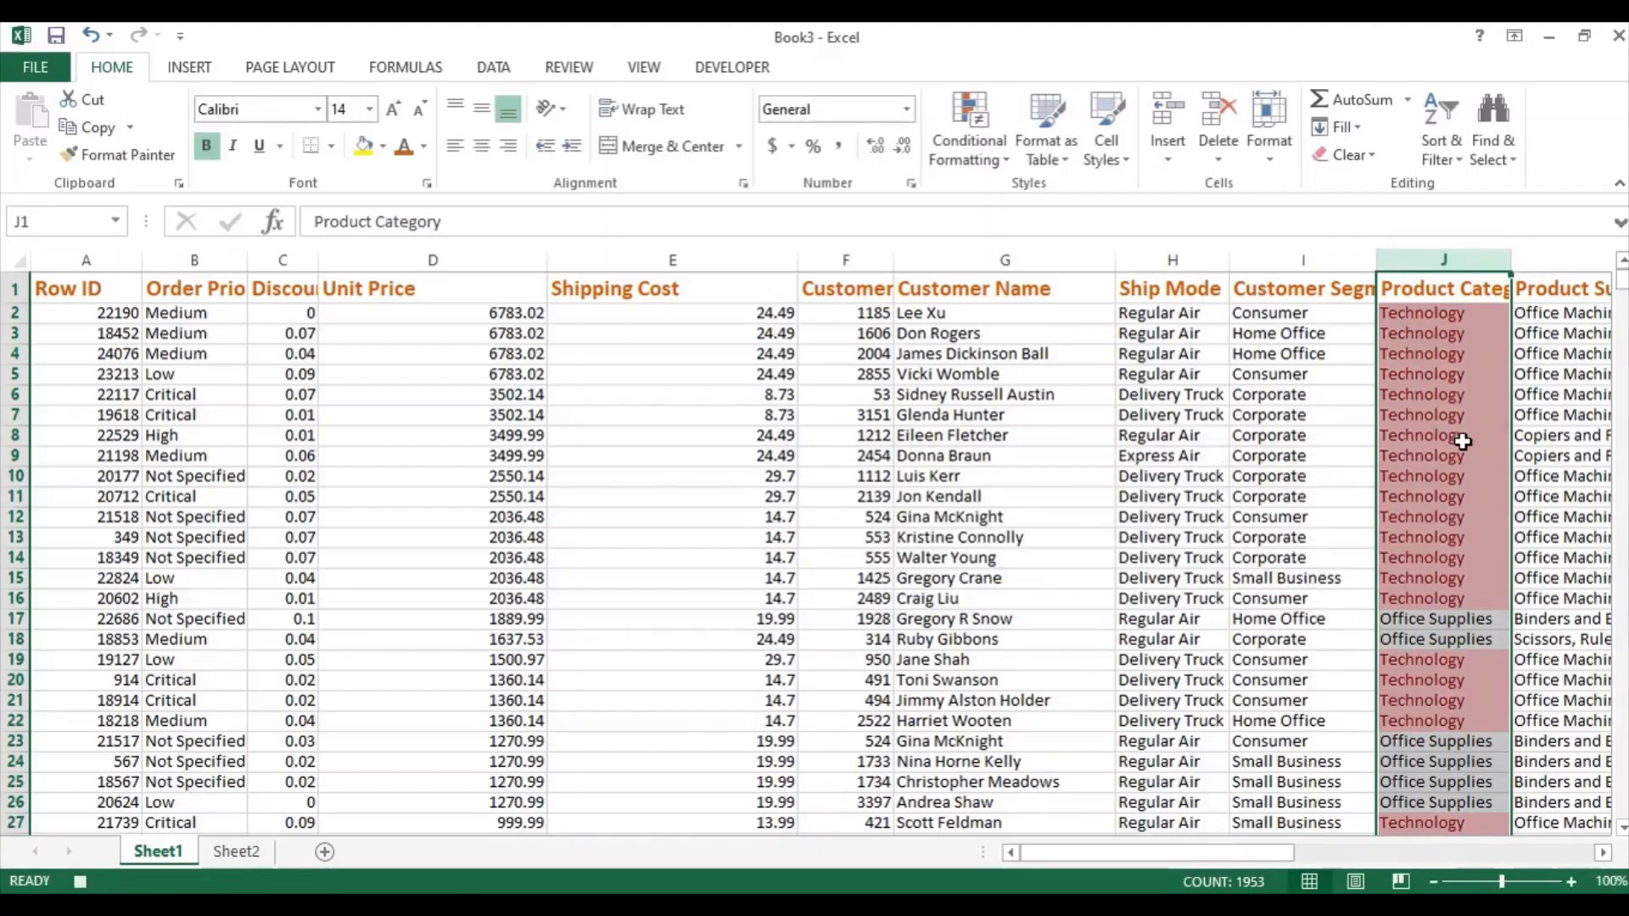
pyautogui.click(1286, 761)
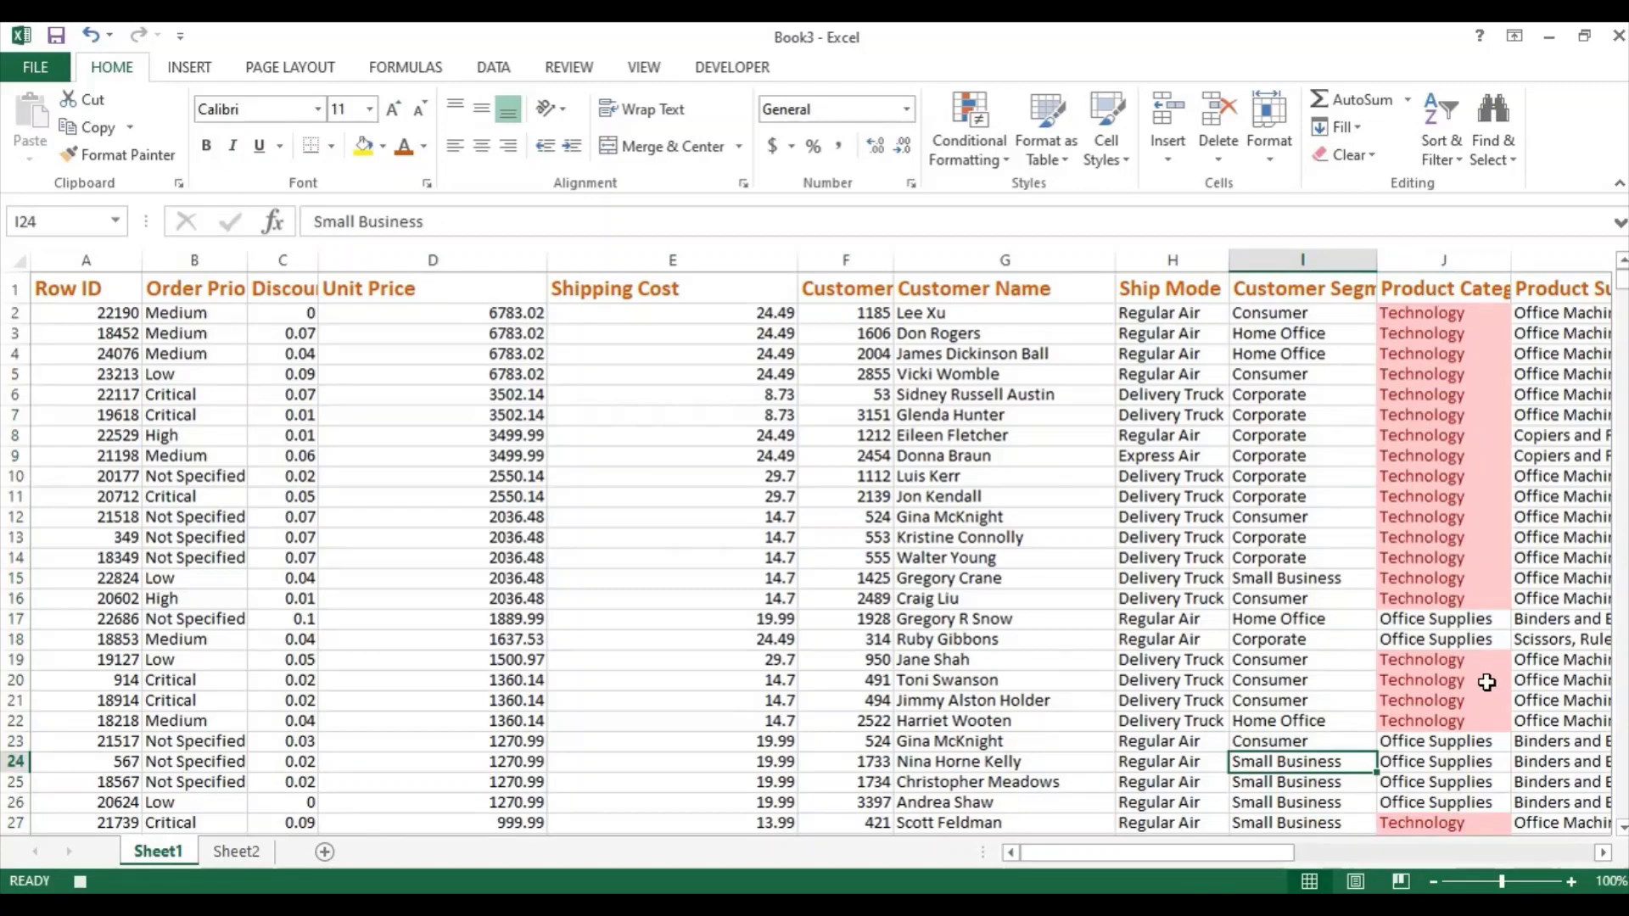
# - Stop recording the macro and open the list of available macros
pyautogui.click(734, 73)
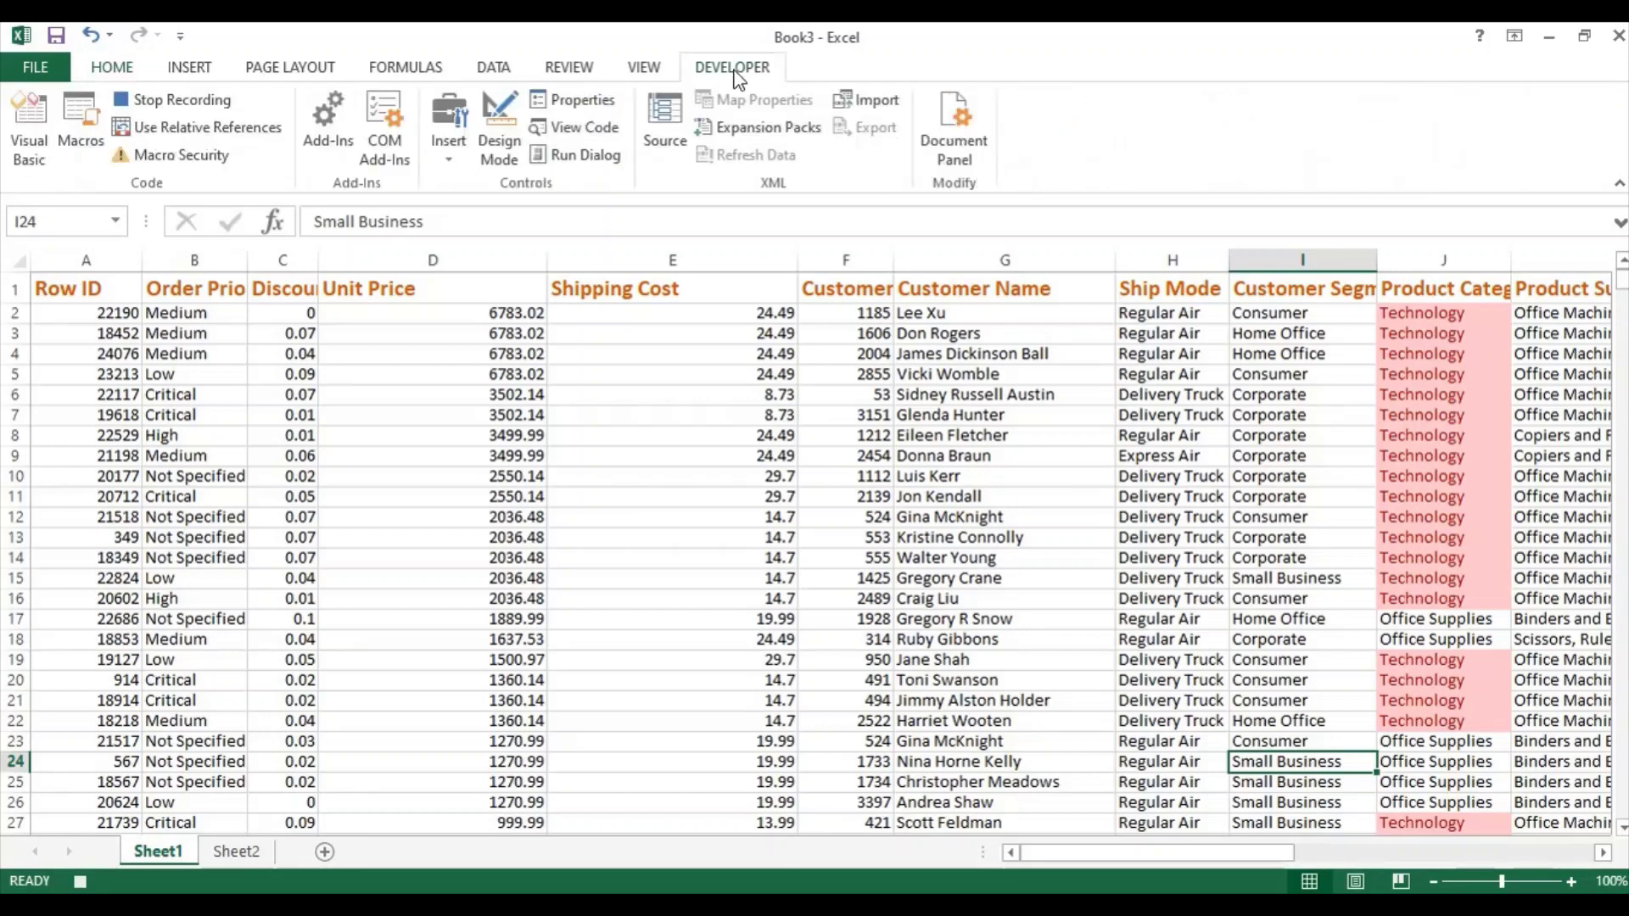
pyautogui.click(201, 98)
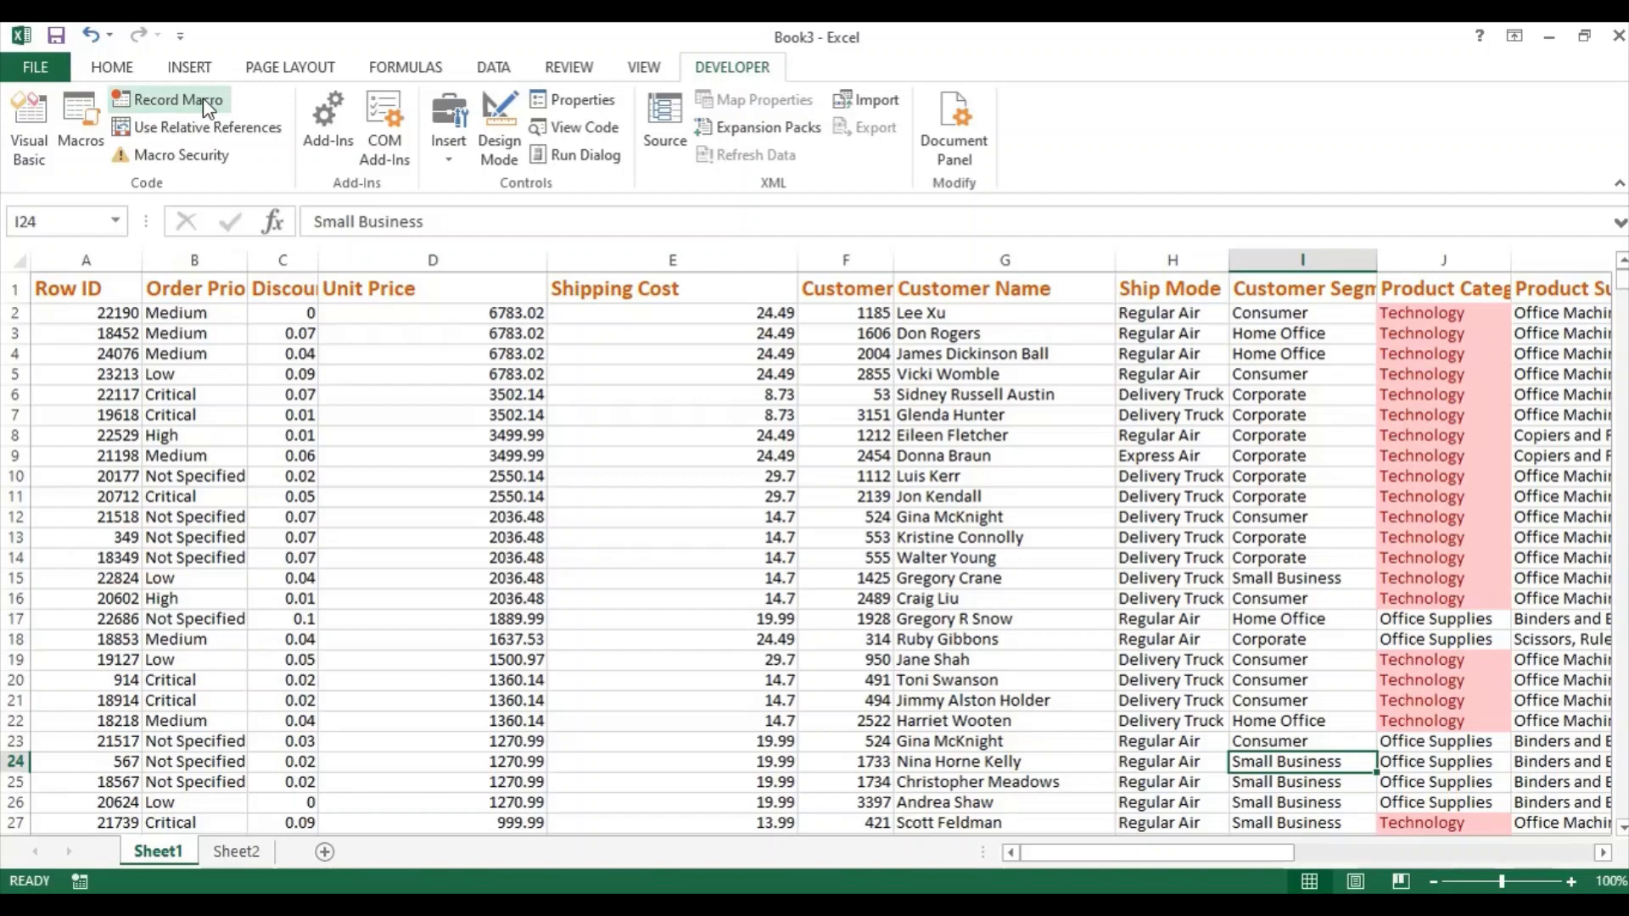
pyautogui.click(85, 120)
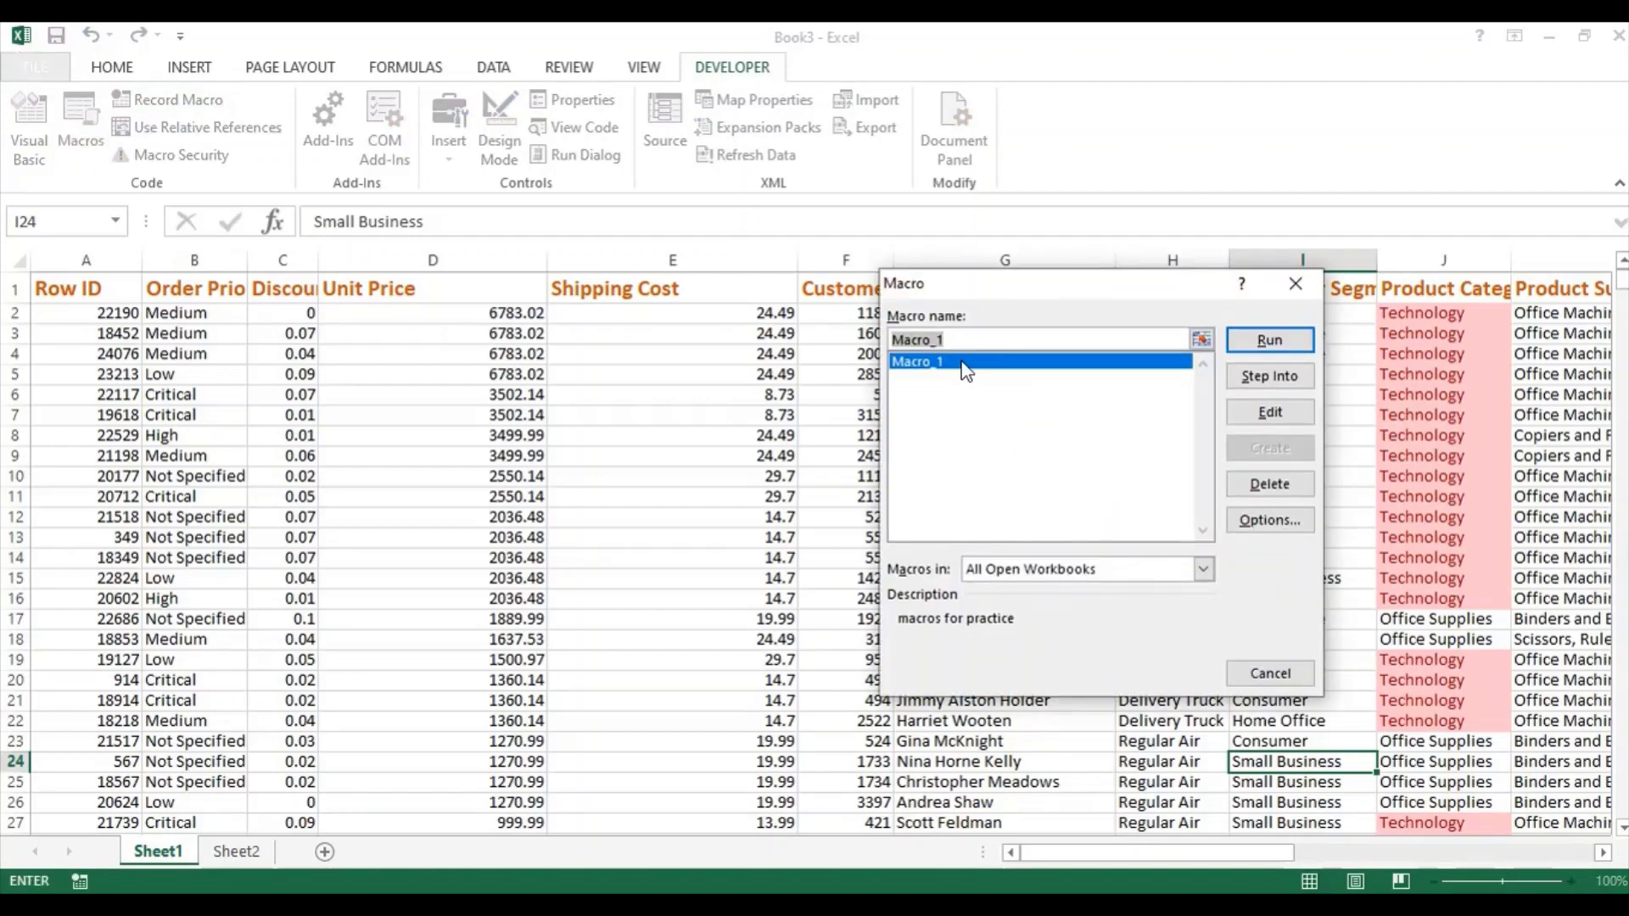
# - Open the code of Macro_1 for editing and examine the recorded font, column width, sorting and conditional formatting statements
pyautogui.click(1277, 412)
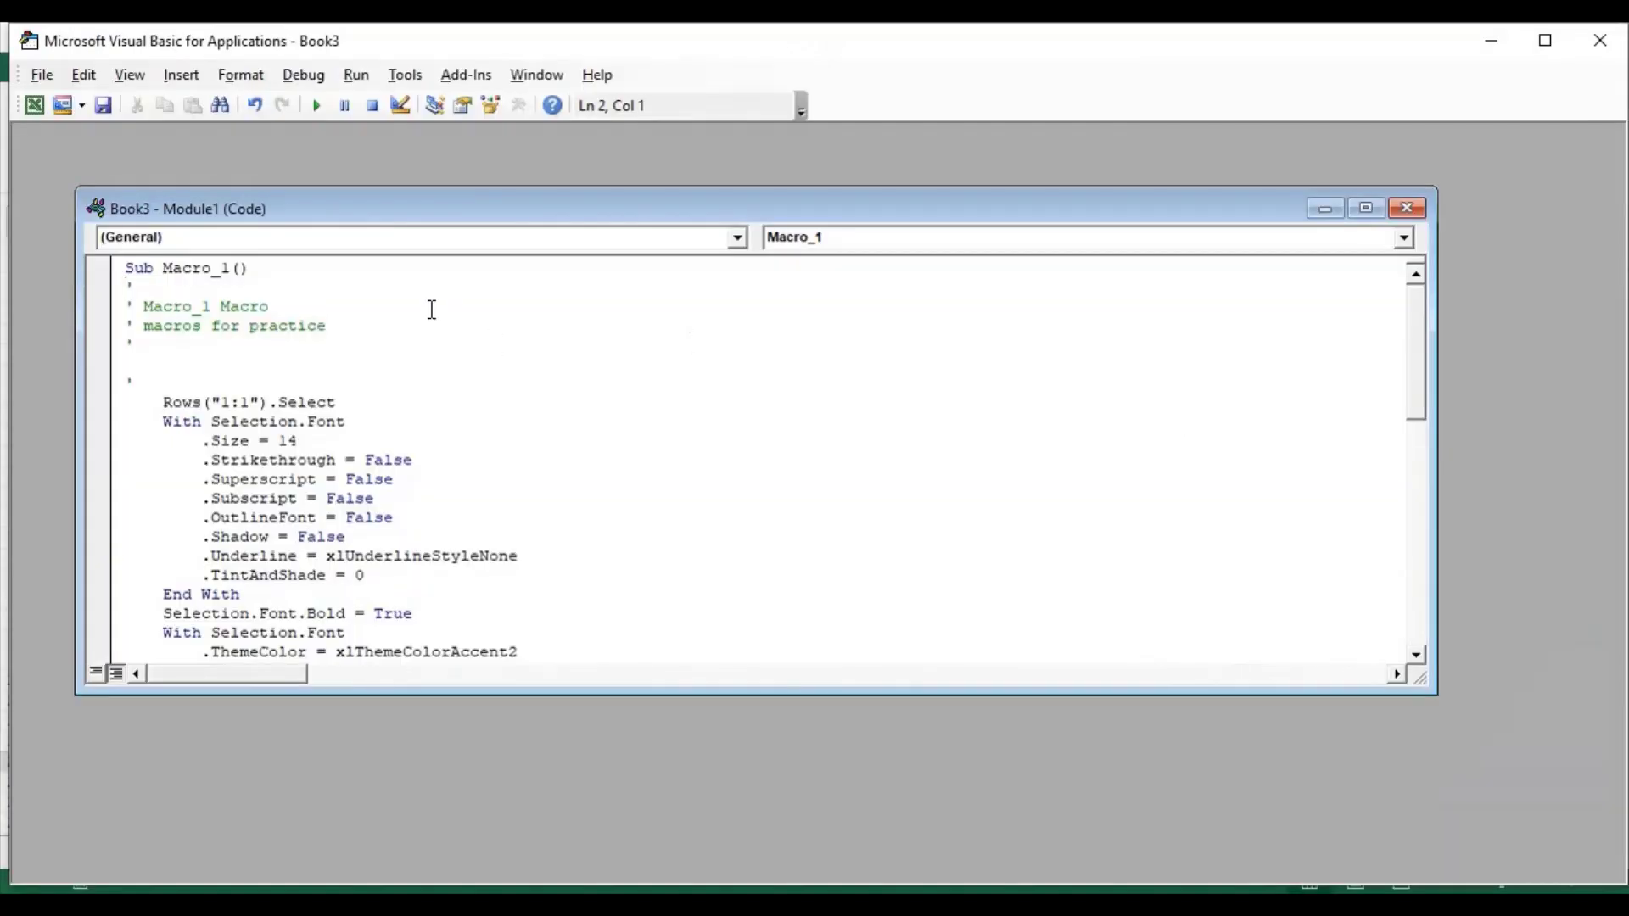
pyautogui.click(369, 301)
pyautogui.press('Down')
pyautogui.press('Down')
pyautogui.press('Down')
pyautogui.press('Down')
pyautogui.press('Down')
pyautogui.press('Down')
pyautogui.press('Down')
pyautogui.press('Down')
pyautogui.press('Down')
pyautogui.press('Down')
pyautogui.press('Down')
pyautogui.press('Down')
pyautogui.press('Down')
pyautogui.press('Down')
pyautogui.press('Down')
pyautogui.press('Down')
pyautogui.press('Down')
pyautogui.press('Down')
pyautogui.press('Down')
pyautogui.press('Down')
pyautogui.press('Down')
pyautogui.press('Down')
pyautogui.press('Down')
pyautogui.press('Down')
pyautogui.press('Down')
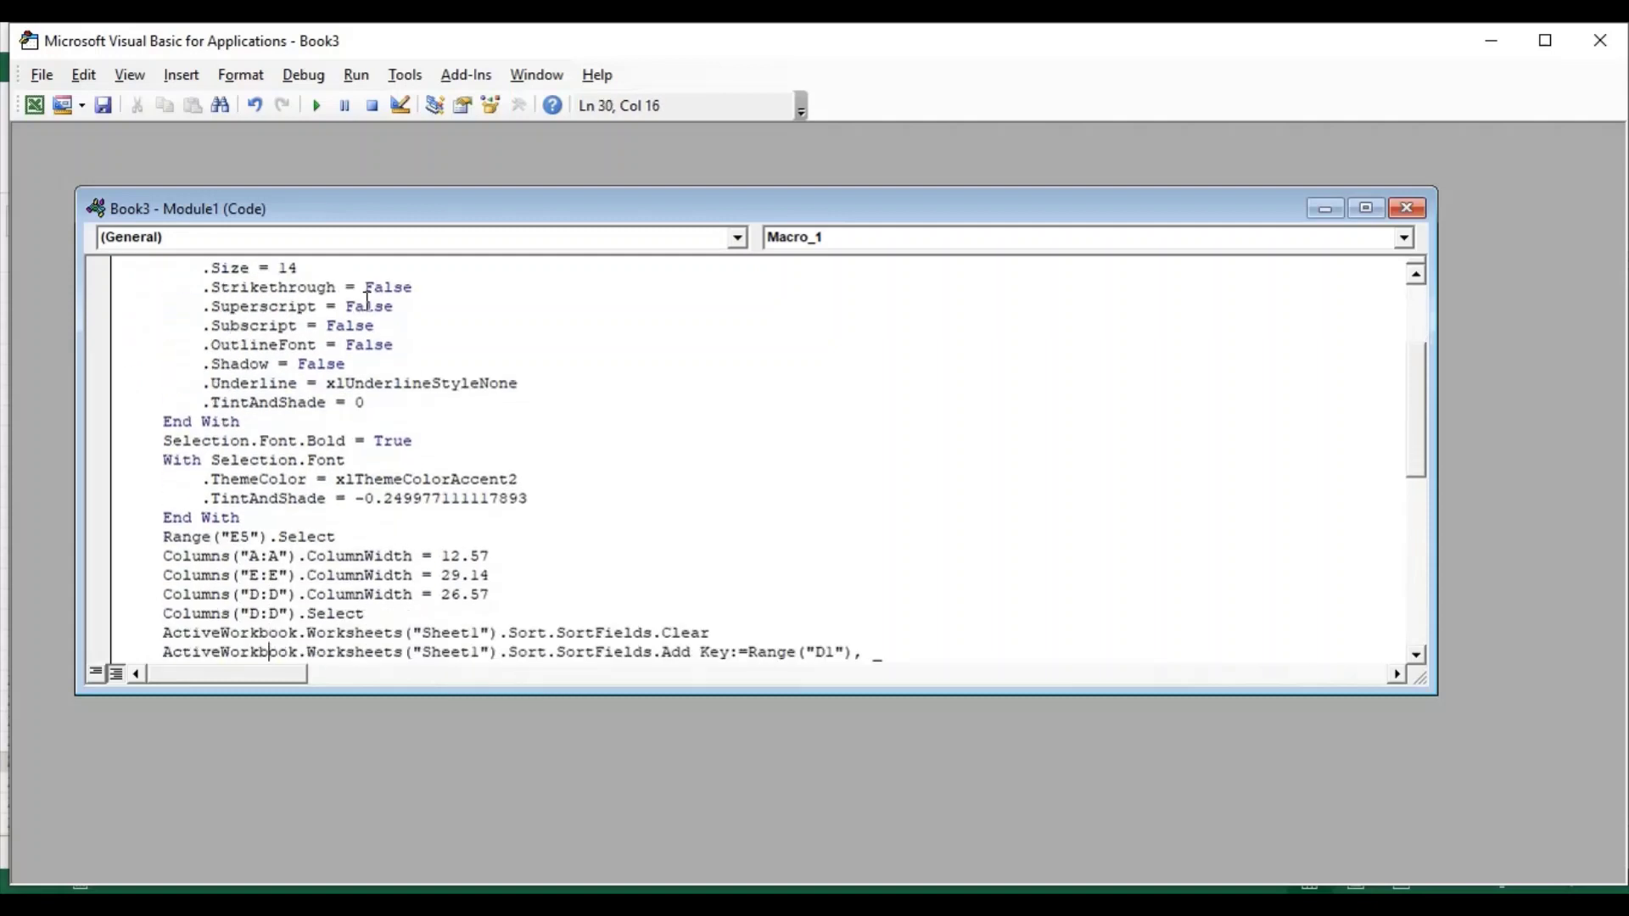
pyautogui.press('Down')
pyautogui.press('Down')
pyautogui.press('Down')
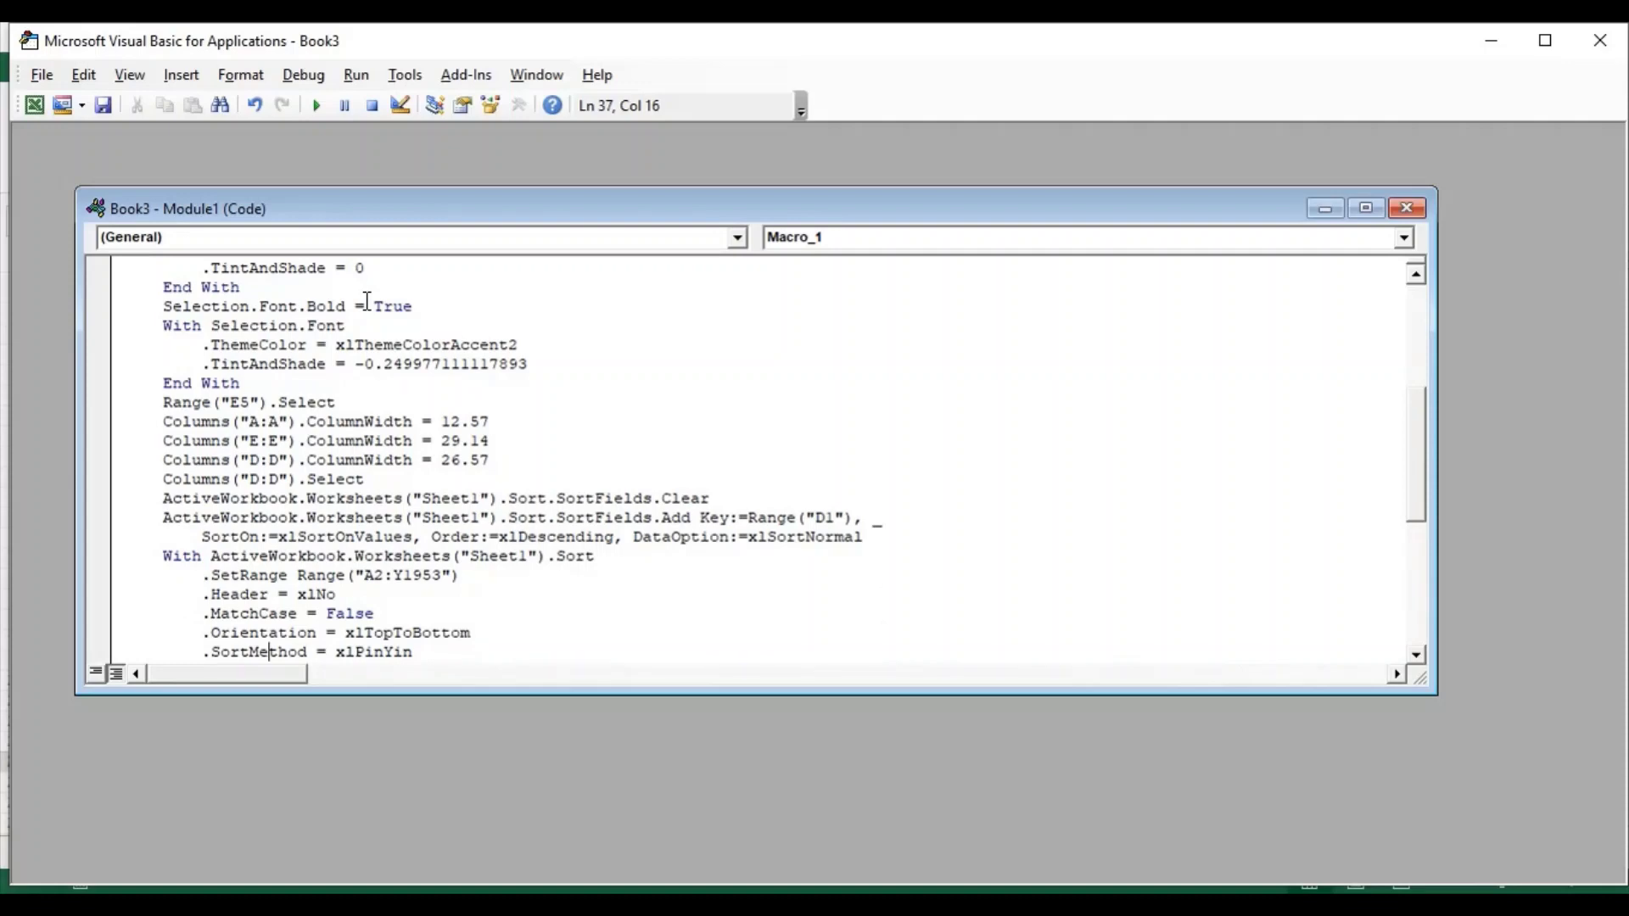
pyautogui.press('Down')
pyautogui.press('Down')
pyautogui.press('Down')
pyautogui.press('Down')
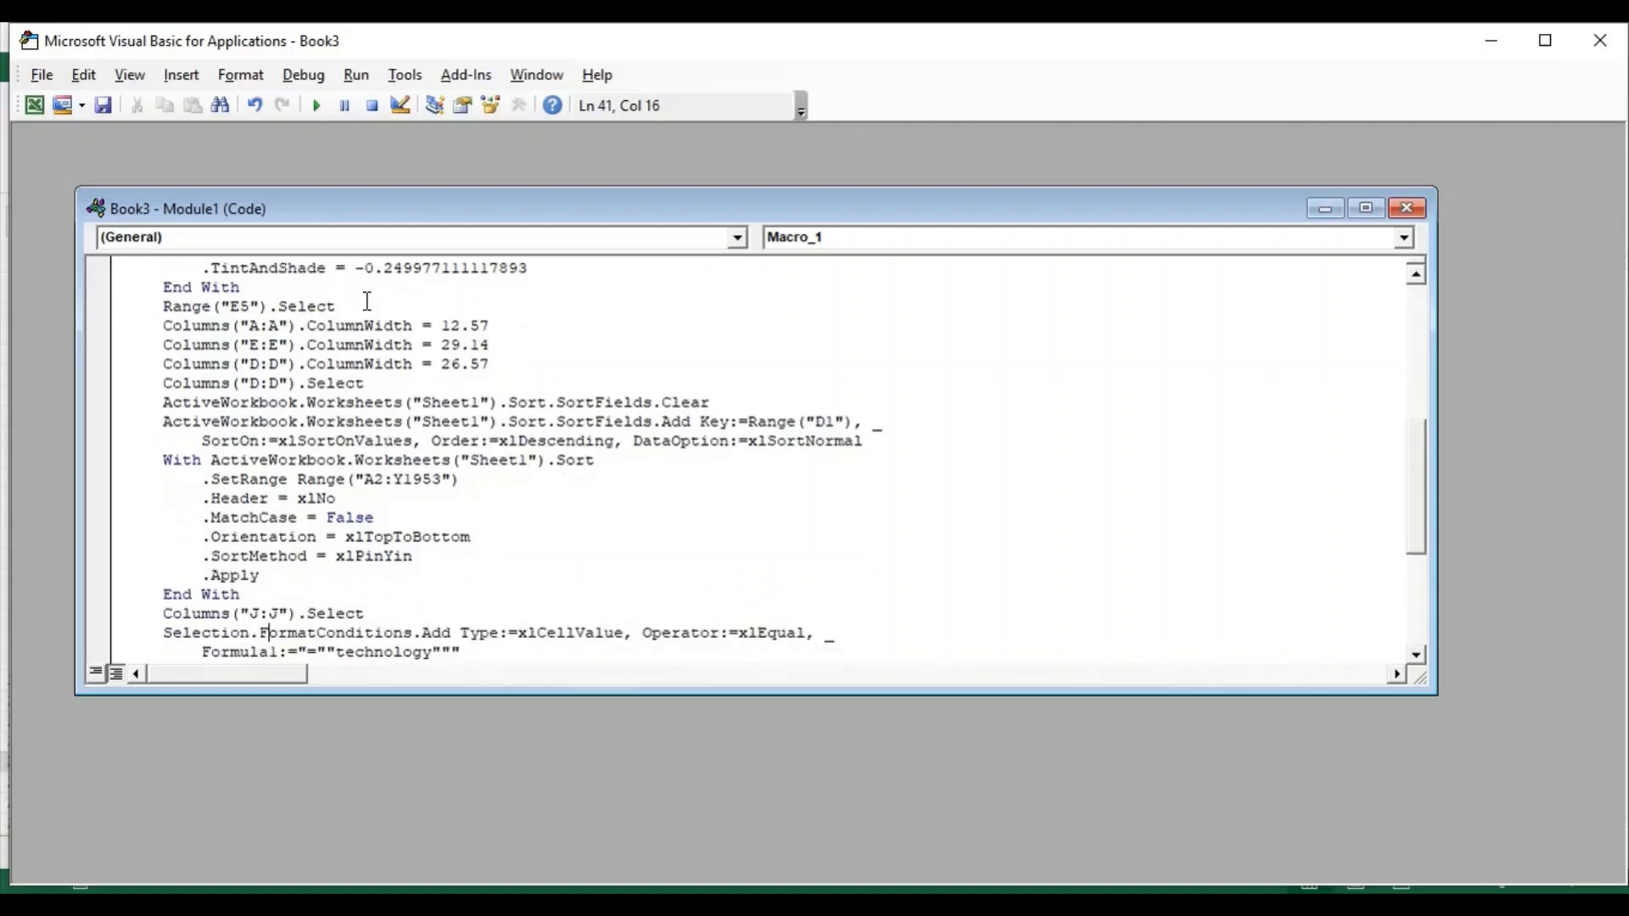
# - Go back to the start of the Macro_1 code and examine the header row's font size and bold statements
pyautogui.press('Up')
pyautogui.press('Up')
pyautogui.press('Up')
pyautogui.press('Up')
pyautogui.press('Up')
pyautogui.press('Up')
pyautogui.press('Up')
pyautogui.press('Up')
pyautogui.press('Up')
pyautogui.press('Up')
pyautogui.press('Up')
pyautogui.press('Up')
pyautogui.press('Up')
pyautogui.press('Up')
pyautogui.press('Up')
pyautogui.press('Up')
pyautogui.press('Up')
pyautogui.press('Up')
pyautogui.press('Up')
pyautogui.press('Up')
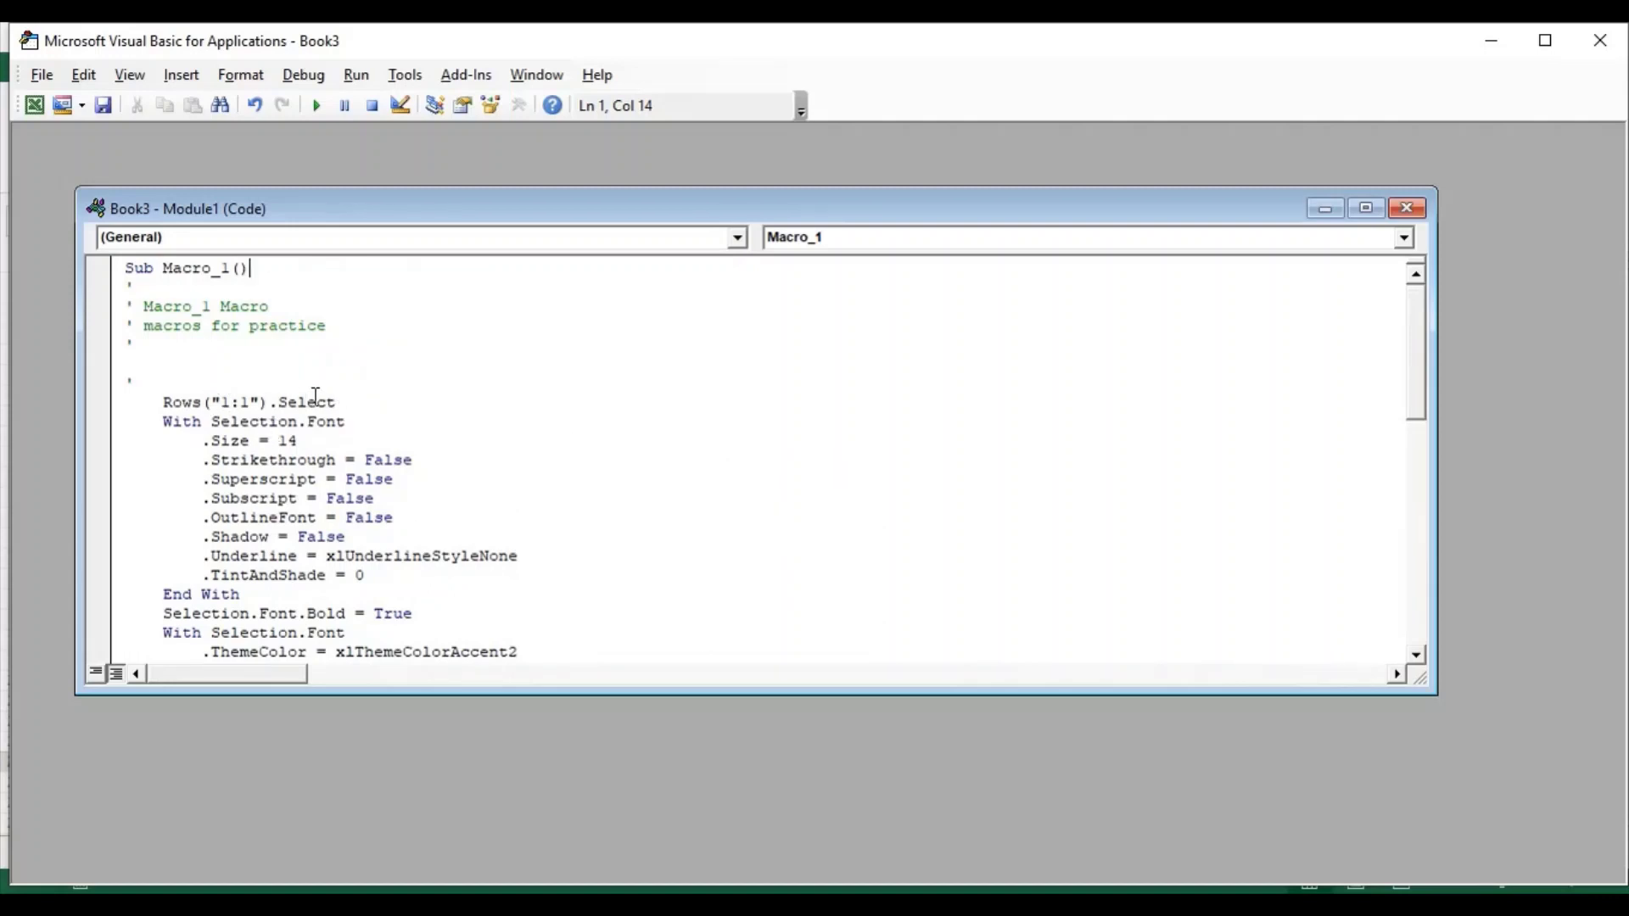
pyautogui.press('Down')
pyautogui.press('Down')
pyautogui.press('Down')
pyautogui.press('Down')
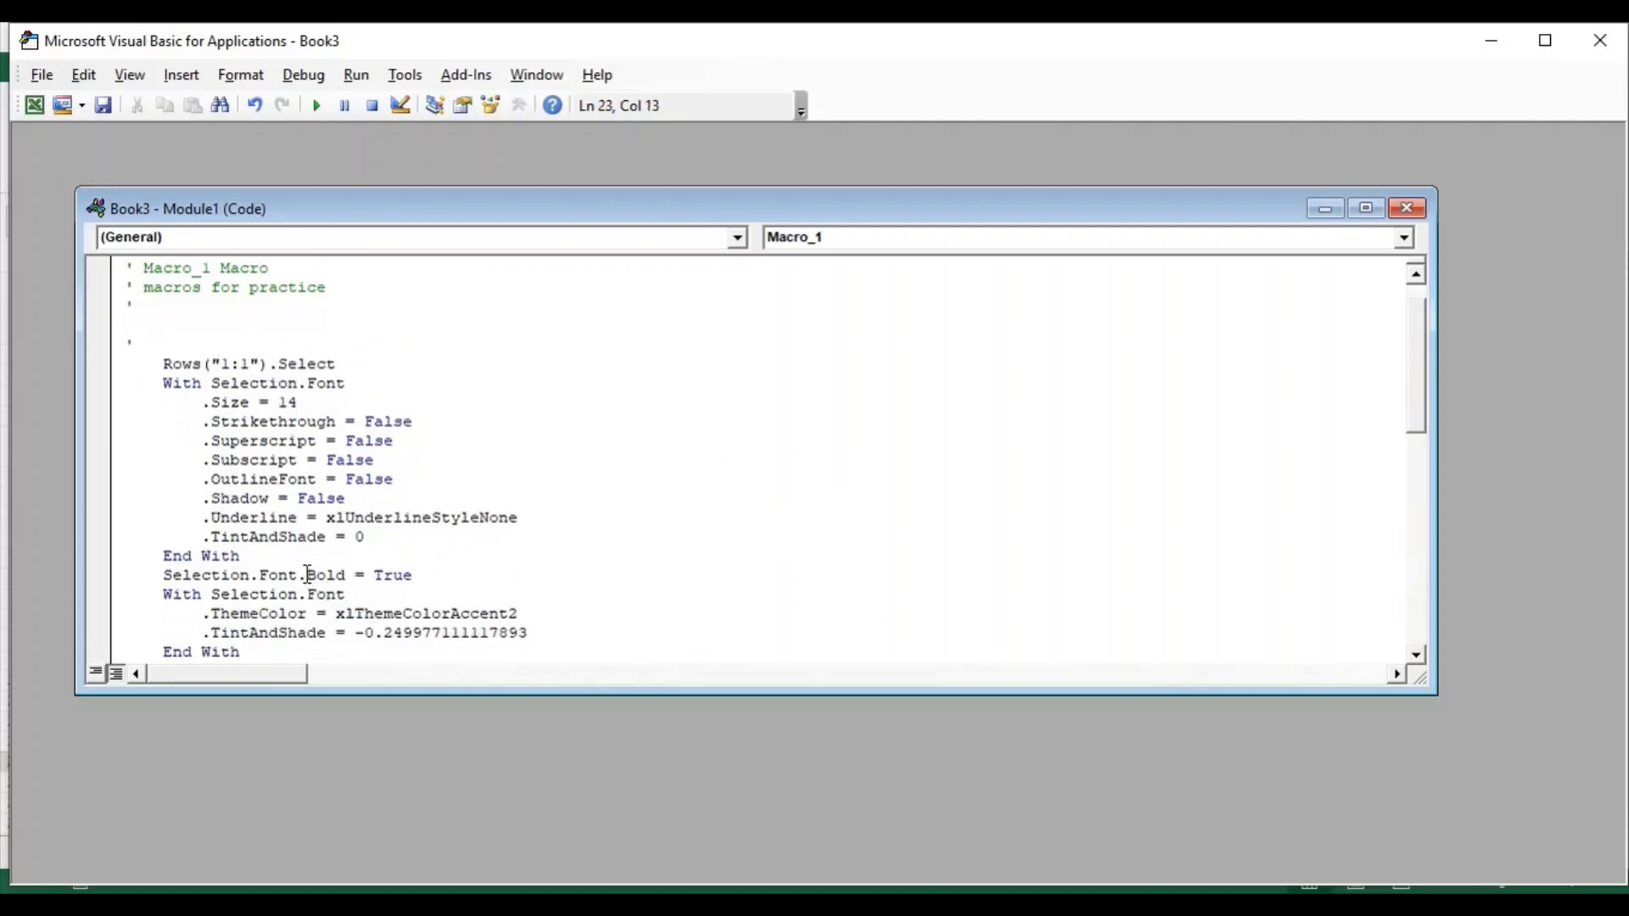
pyautogui.moveTo(314, 577); pyautogui.dragTo(347, 577)
# - Examine the rest of the Macro_1 code through End Sub, and close the code window and the Visual Basic editor
pyautogui.press('Down')
pyautogui.press('Down')
pyautogui.press('Down')
pyautogui.press('Down')
pyautogui.press('Down')
pyautogui.press('Down')
pyautogui.press('Down')
pyautogui.press('Down')
pyautogui.press('Down')
pyautogui.press('Down')
pyautogui.press('Down')
pyautogui.press('Down')
pyautogui.press('Down')
pyautogui.press('Down')
pyautogui.press('Down')
pyautogui.press('Down')
pyautogui.press('Down')
pyautogui.press('Down')
pyautogui.press('Down')
pyautogui.press('Down')
pyautogui.press('Down')
pyautogui.press('Down')
pyautogui.press('Down')
pyautogui.press('Down')
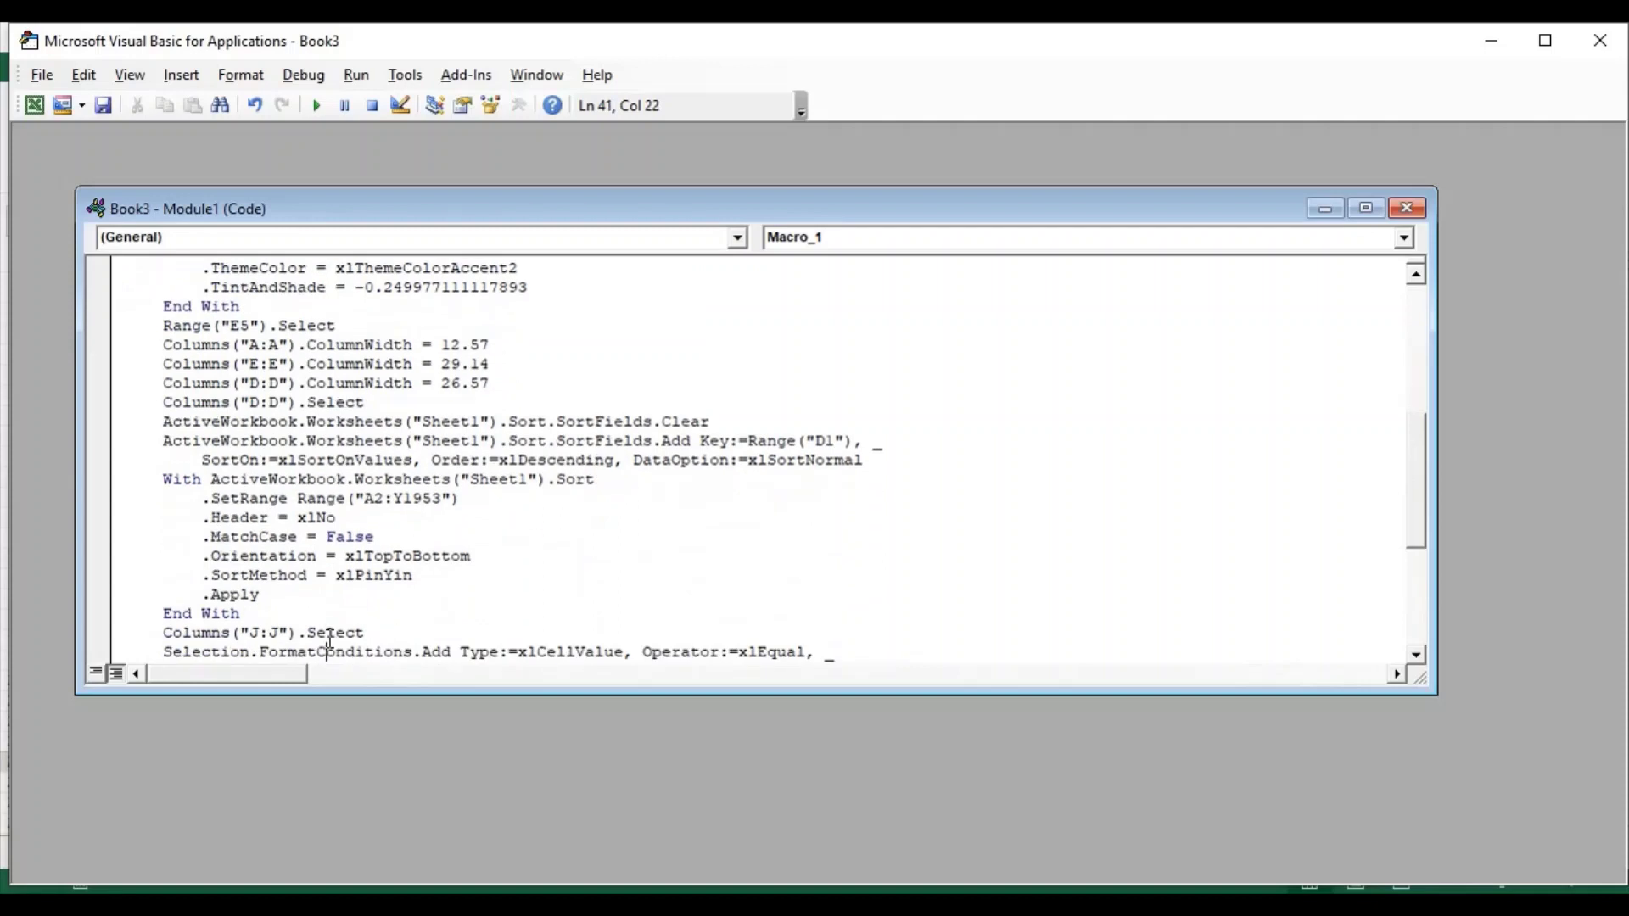
pyautogui.press('Down')
pyautogui.press('Down')
pyautogui.press('Down')
pyautogui.press('Down')
pyautogui.press('Down')
pyautogui.press('Down')
pyautogui.press('Down')
pyautogui.press('Down')
pyautogui.press('Down')
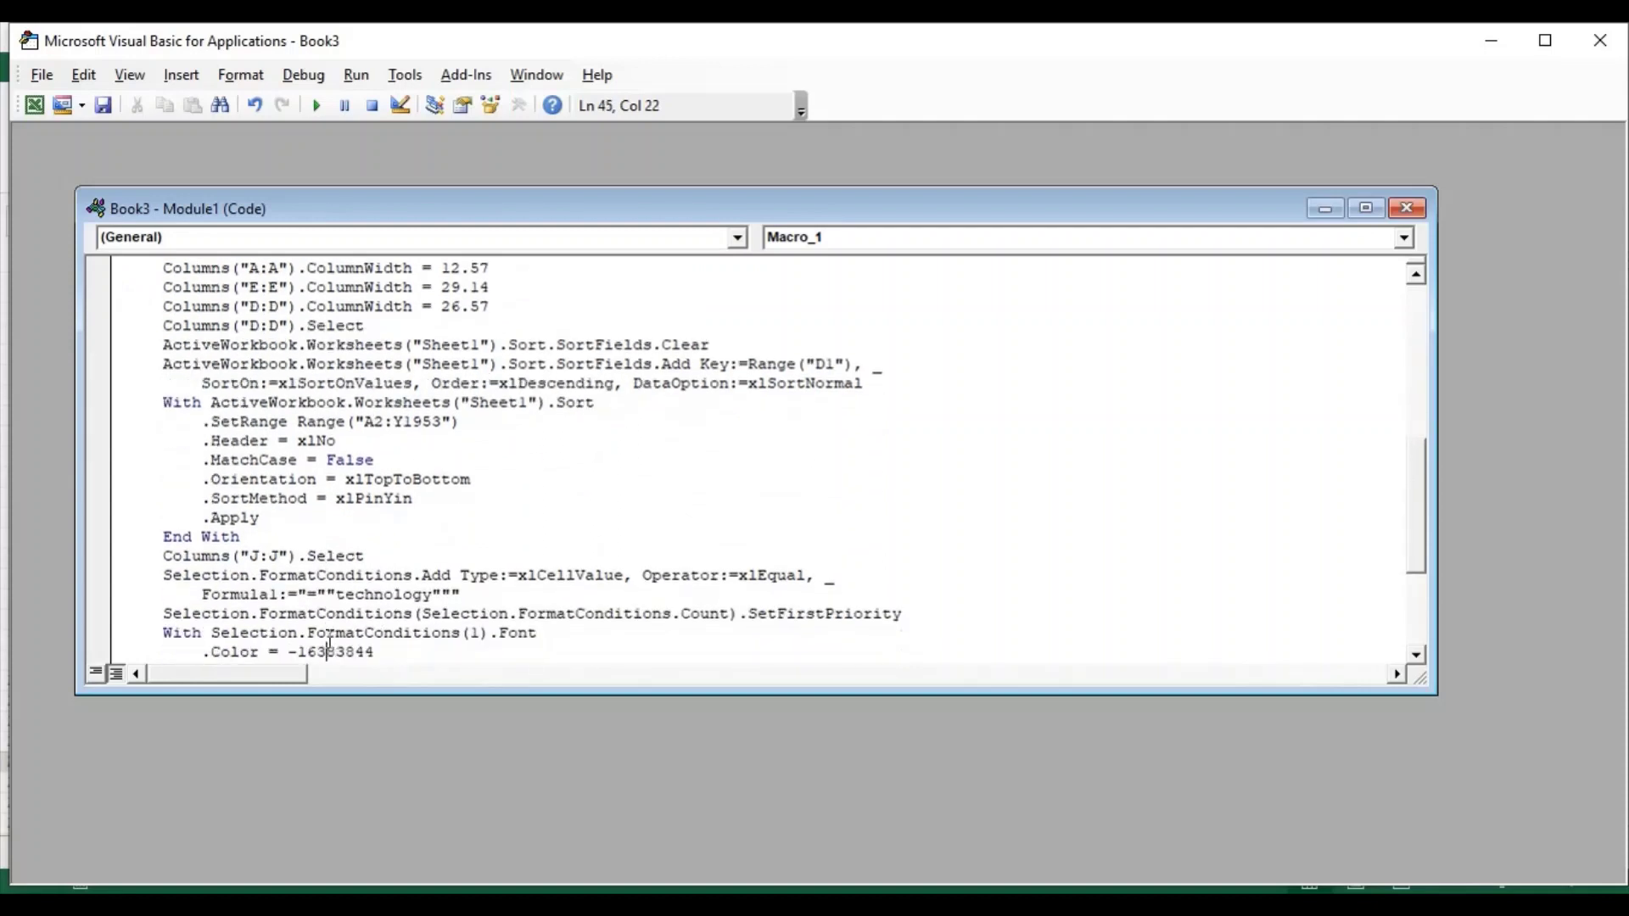
pyautogui.press('Down')
pyautogui.press('Down')
pyautogui.press('Down')
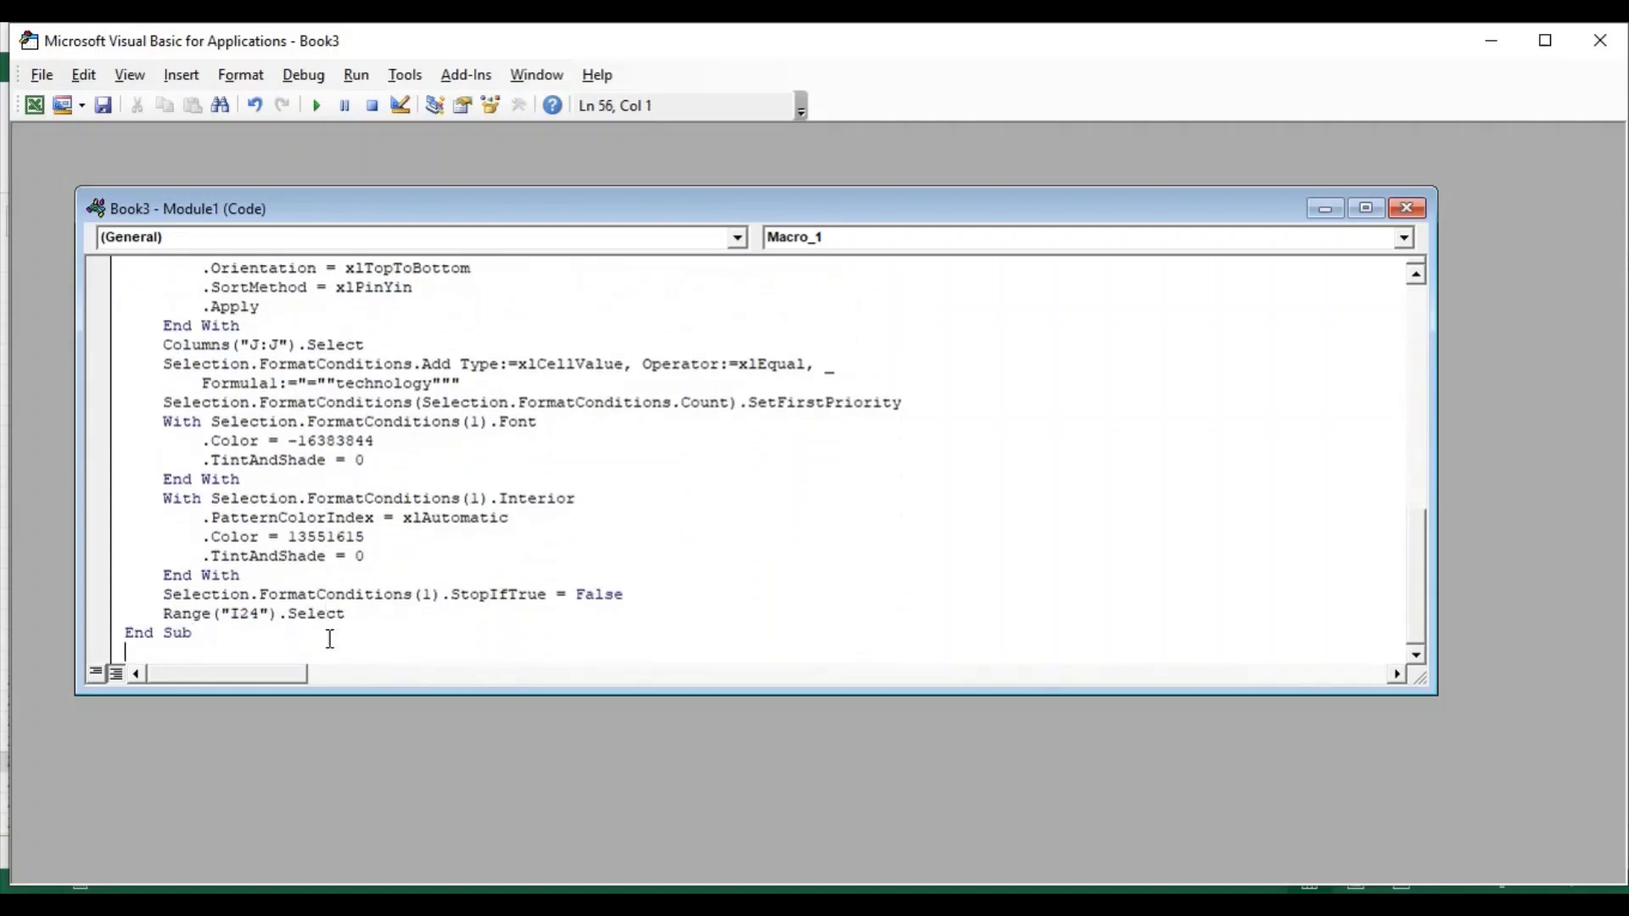
pyautogui.click(1408, 208)
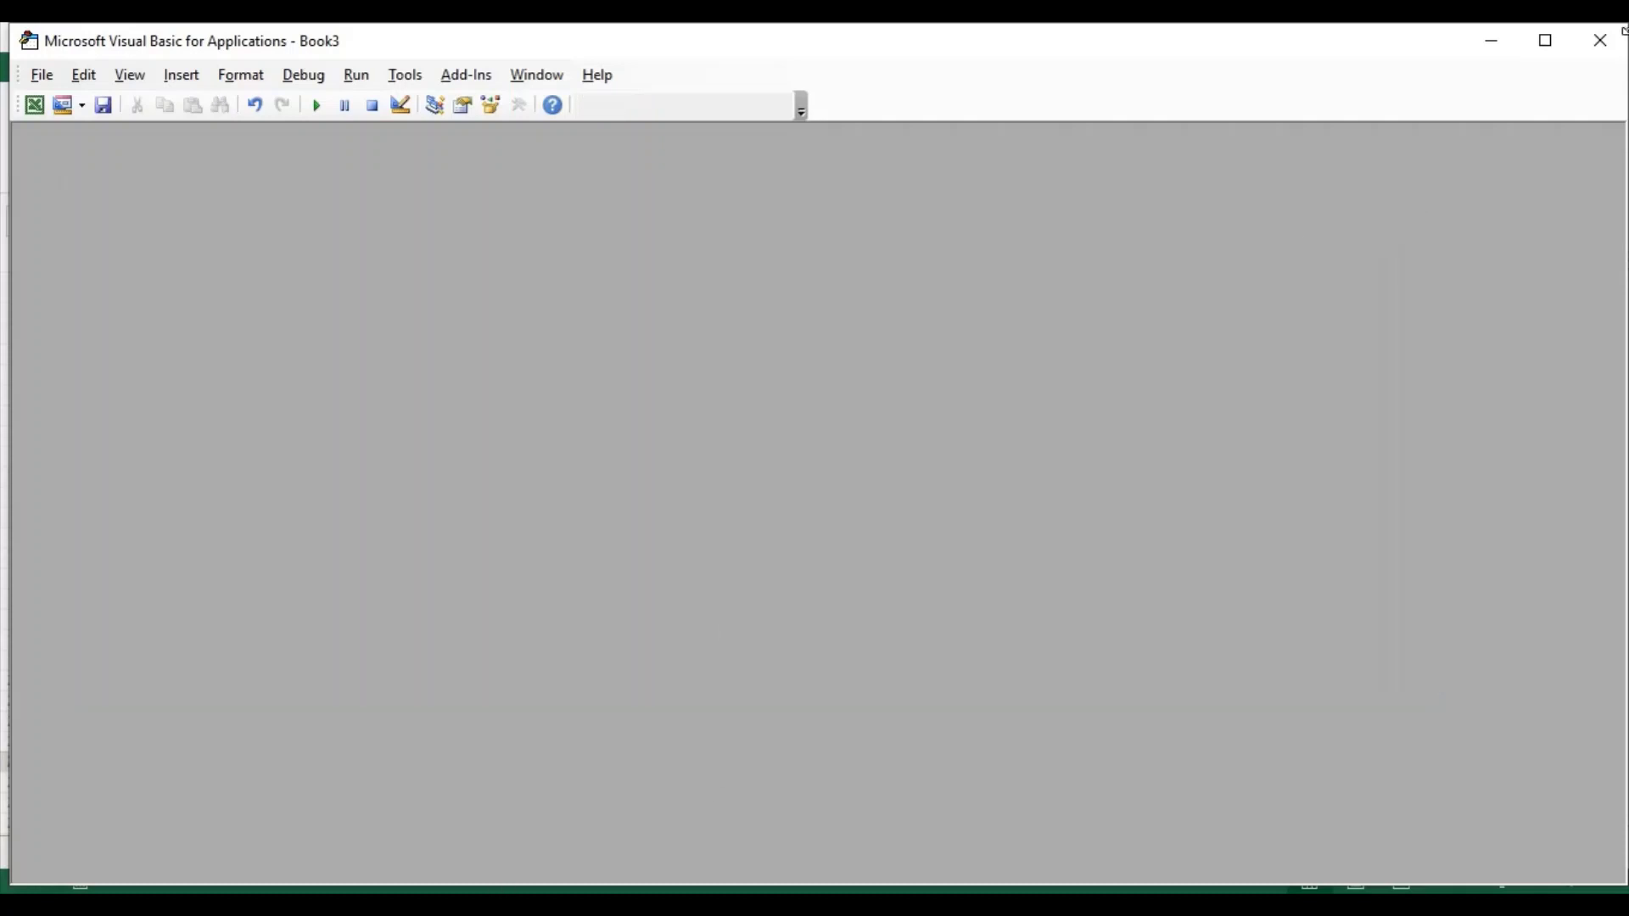
pyautogui.click(1599, 40)
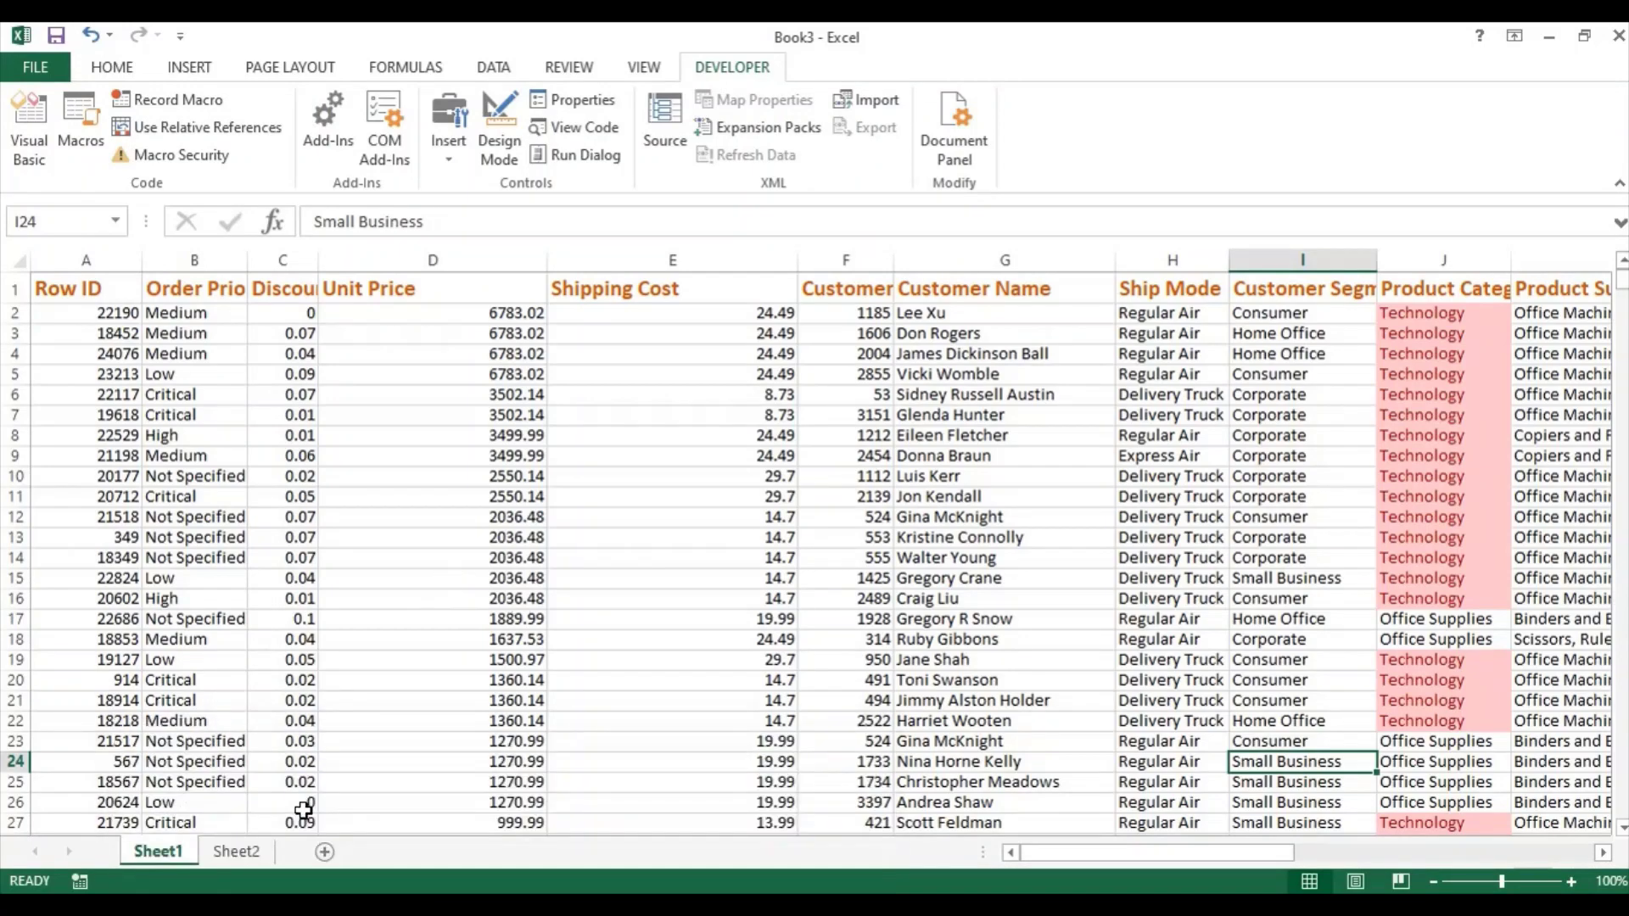
# - Run Macro_1 on the unformatted data in Sheet2
pyautogui.click(235, 851)
pyautogui.click(536, 467)
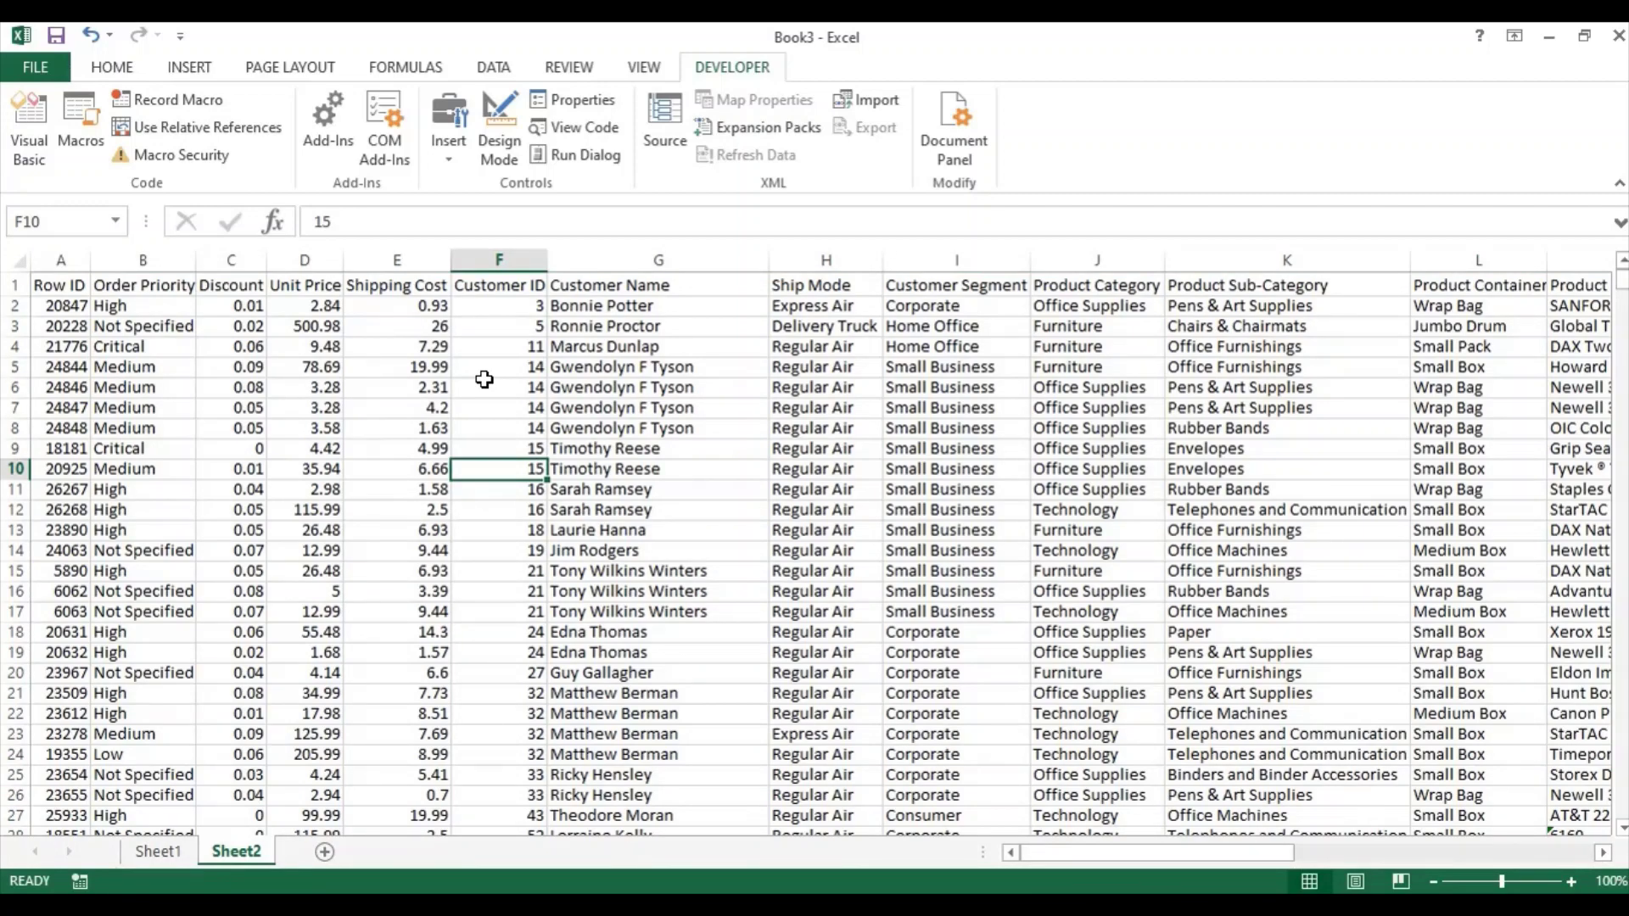
pyautogui.click(82, 133)
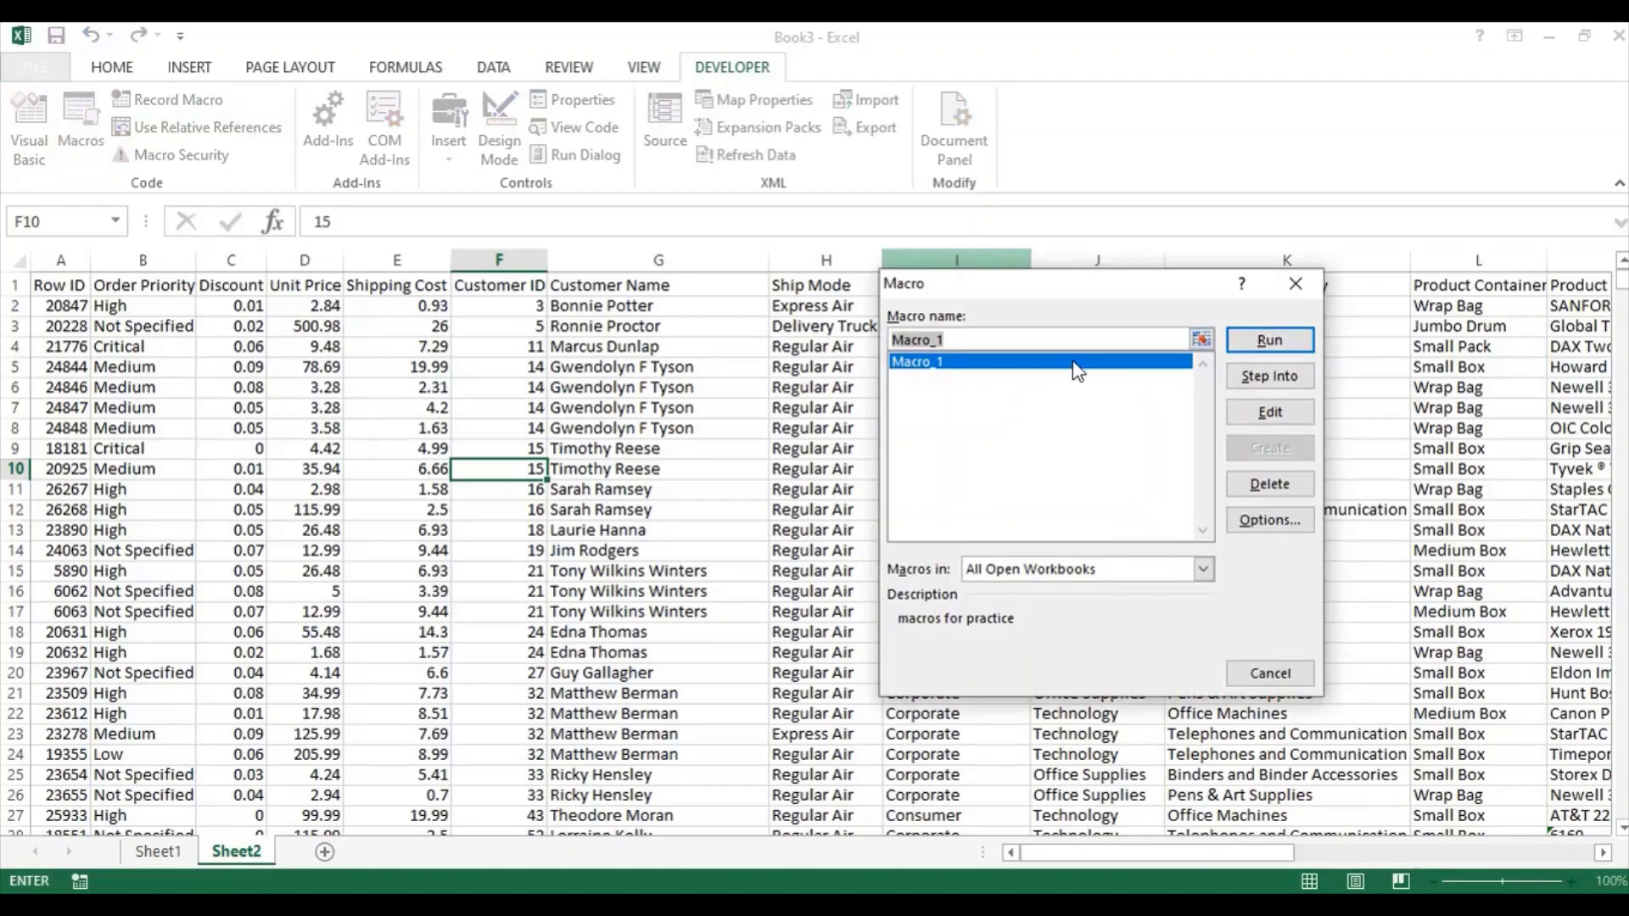
pyautogui.click(1298, 343)
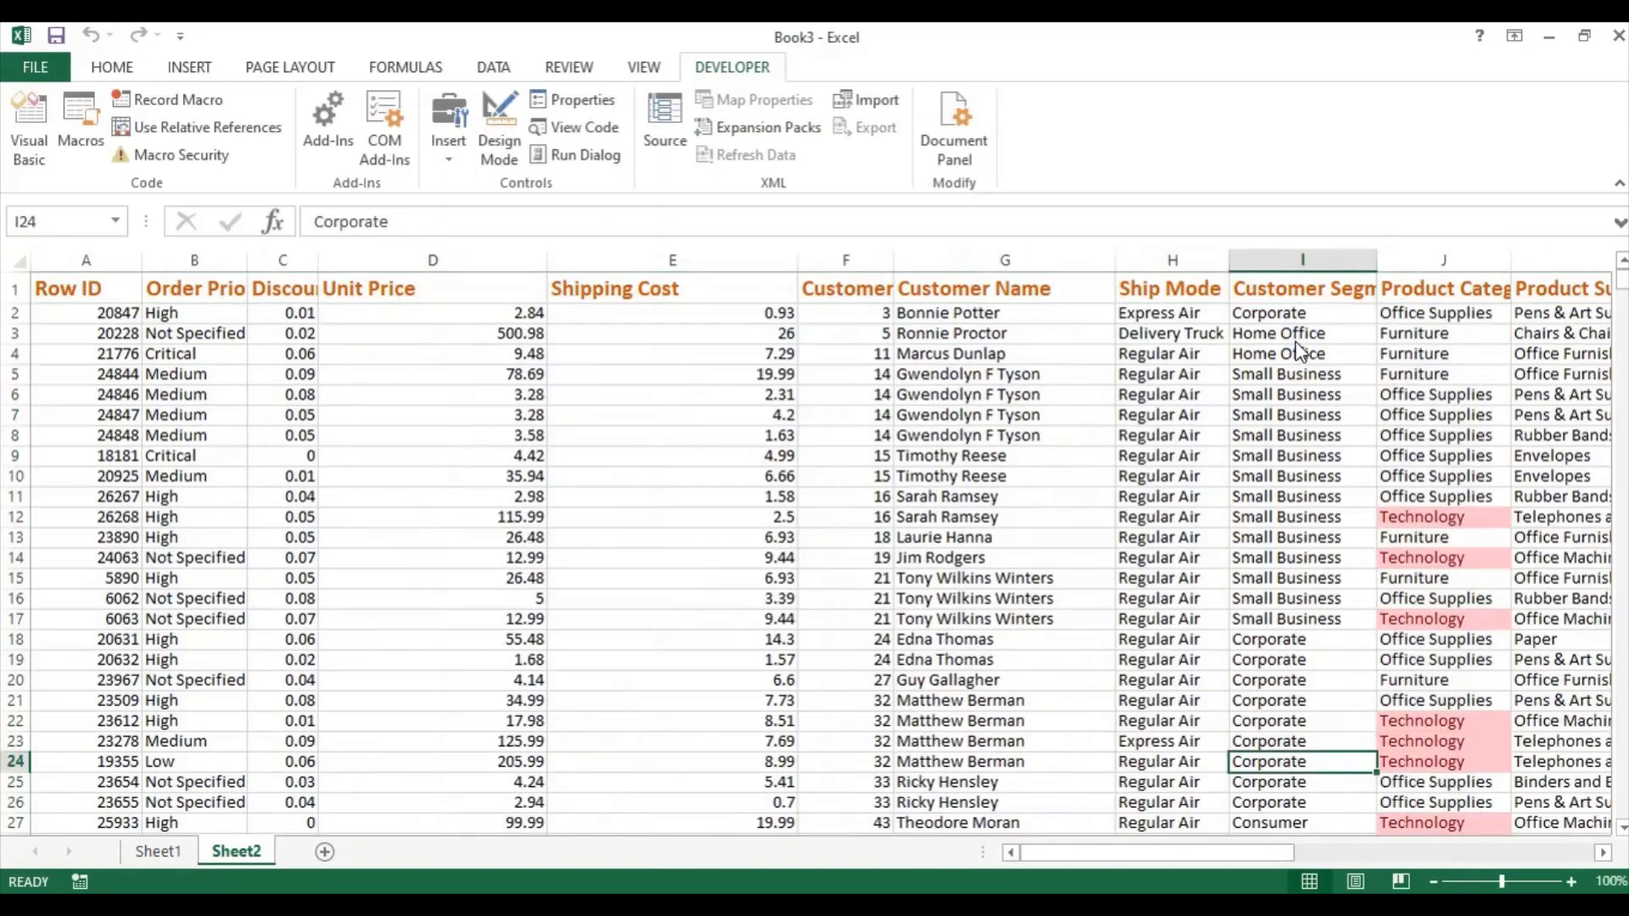